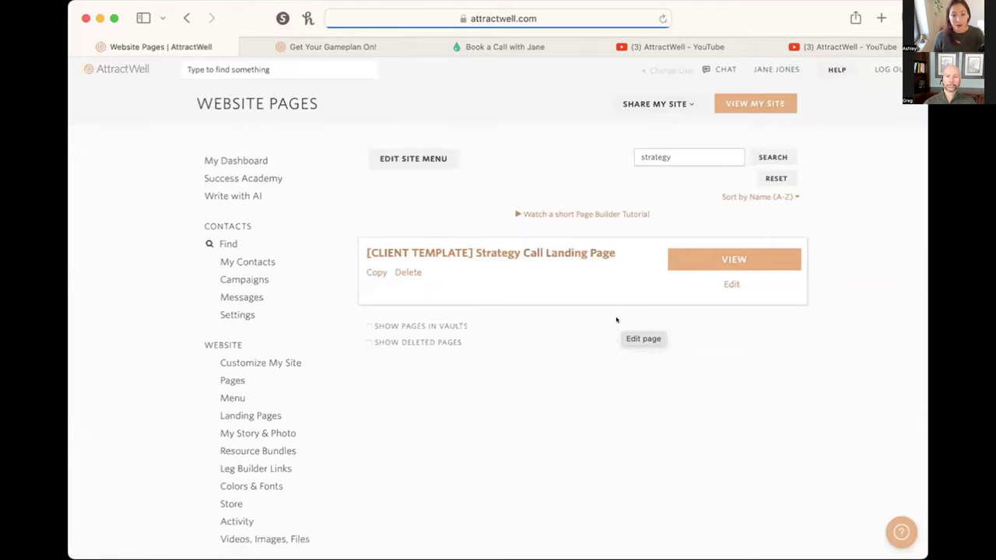
- Search the website pages for "call 2 intake" and open the Call 2 Intake page for editing
{"action": "double_click", "coordinate": [667, 156]}
{"action": "type", "text": "call"}
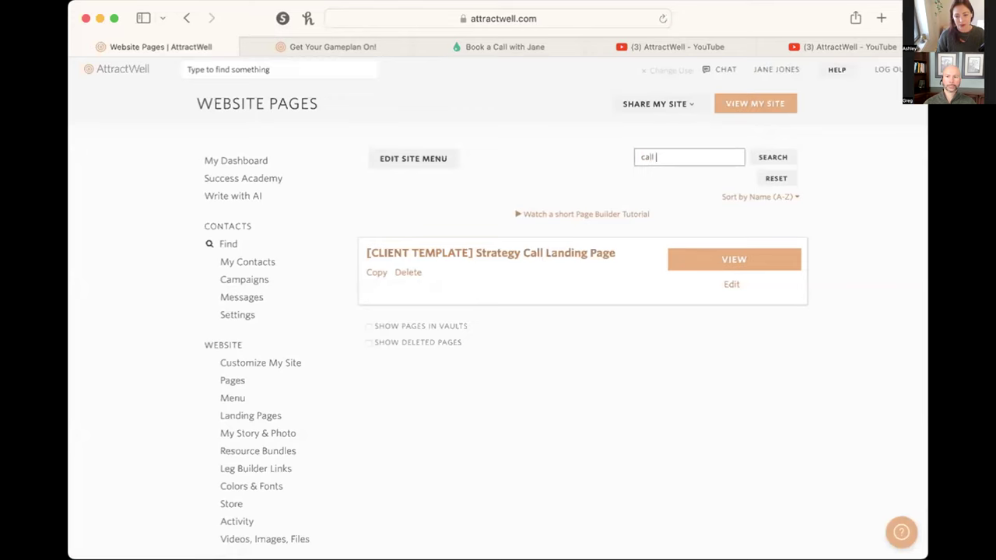
{"action": "type", "text": " 2 intake"}
{"action": "key", "text": "Return"}
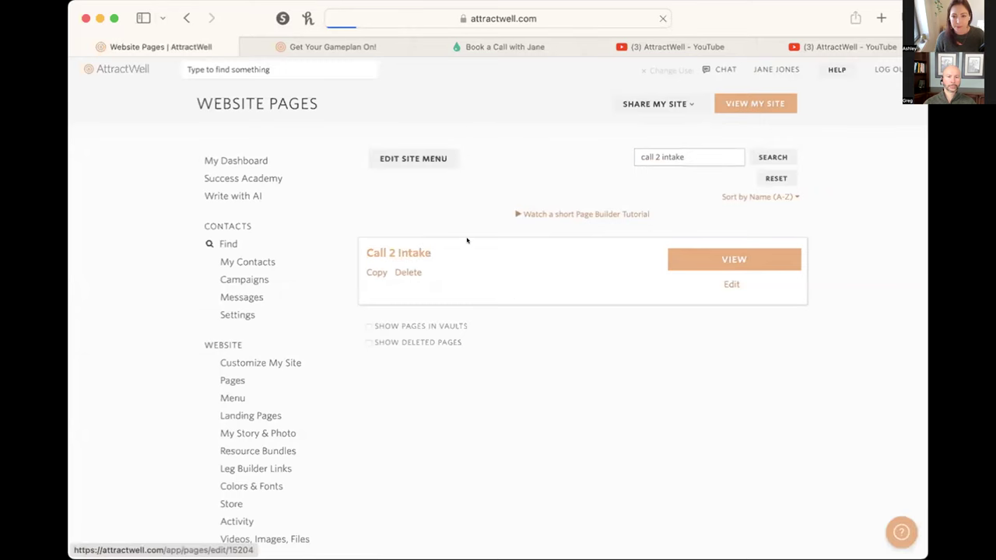
{"action": "left_click", "coordinate": [467, 240]}
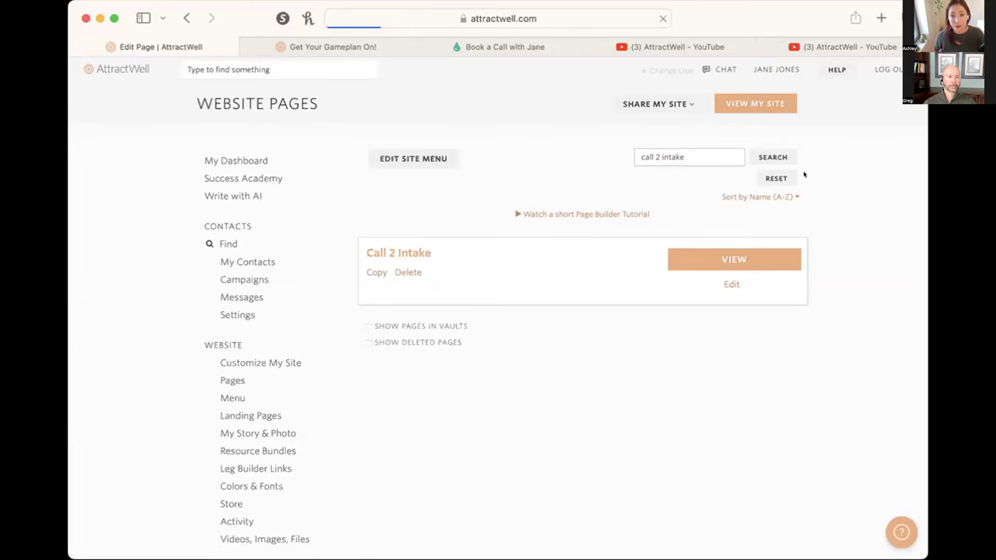
- Remove the gameplan tag from the page's lead capture follow-up actions and save the page settings
{"action": "left_click", "coordinate": [772, 100]}
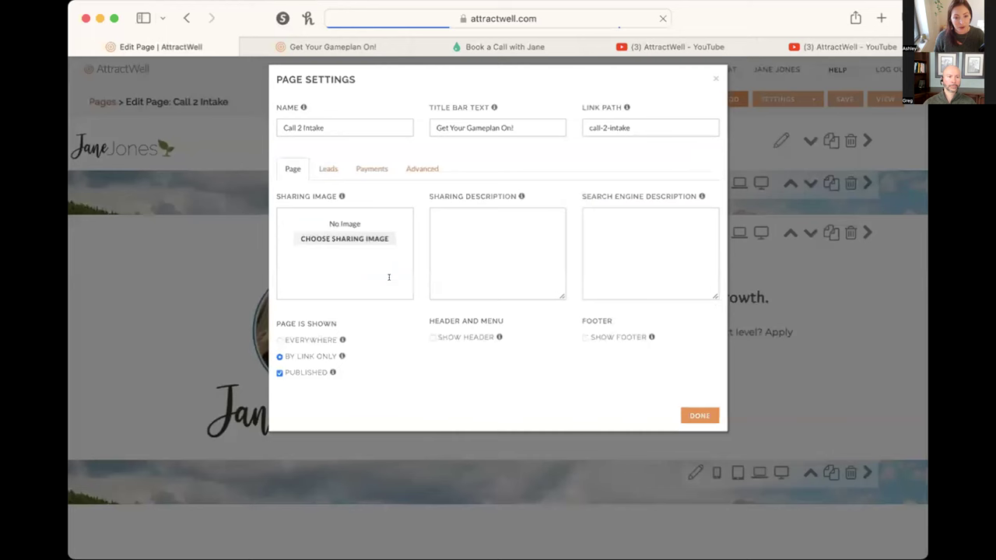
{"action": "left_click", "coordinate": [328, 169]}
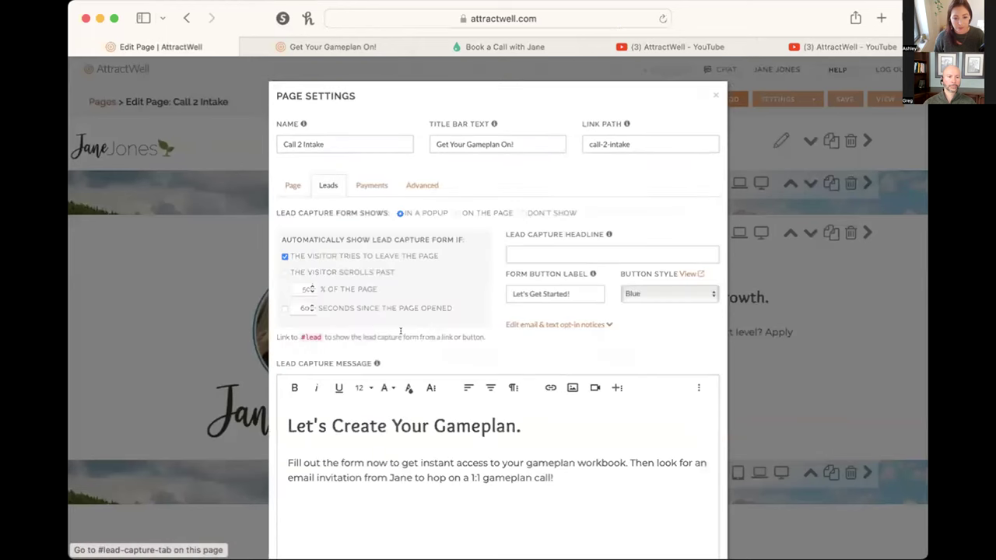
{"action": "scroll", "coordinate": [401, 332], "scroll_direction": "down", "scroll_amount": 5}
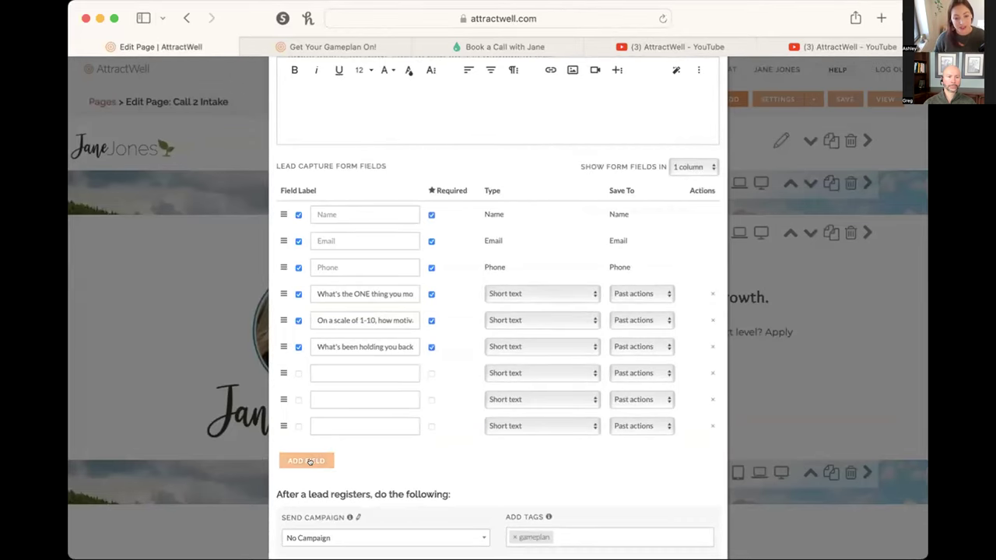
{"action": "scroll", "coordinate": [498, 326], "scroll_direction": "down", "scroll_amount": 5}
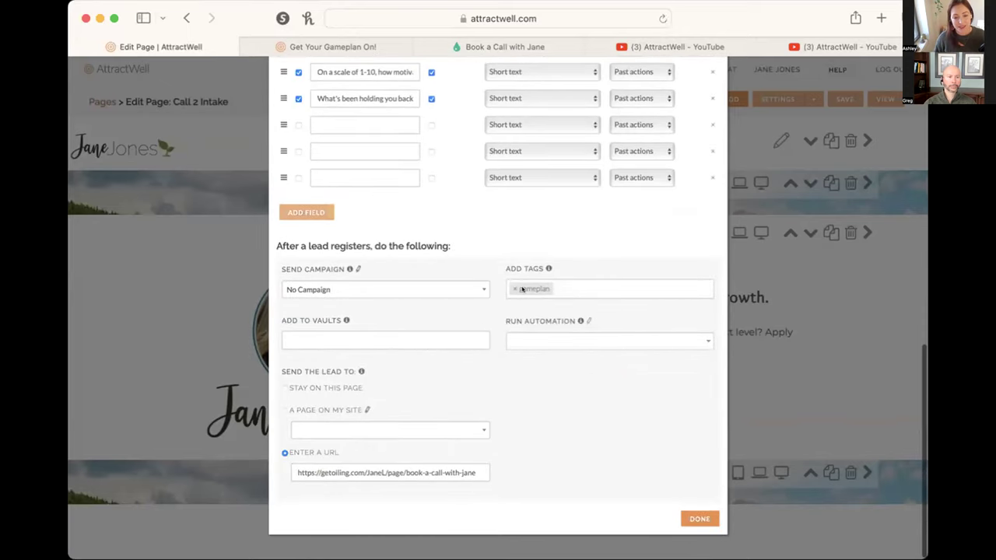
{"action": "left_click", "coordinate": [514, 289]}
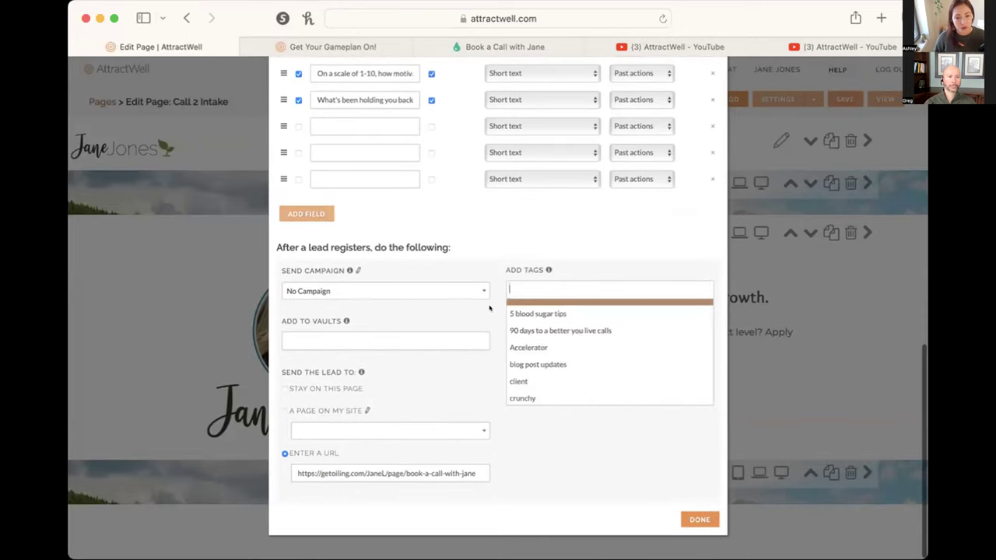
{"action": "left_click", "coordinate": [367, 477]}
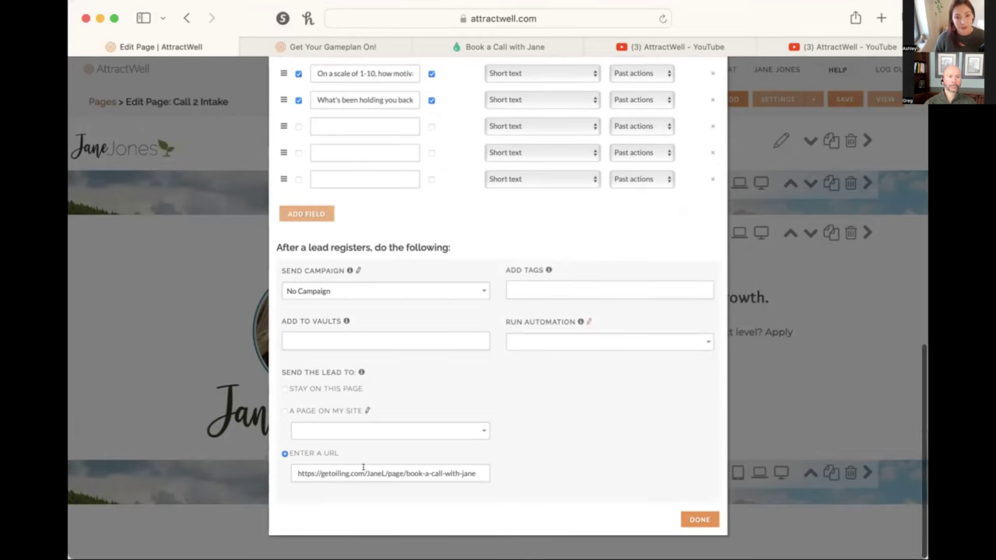
{"action": "left_click", "coordinate": [685, 516]}
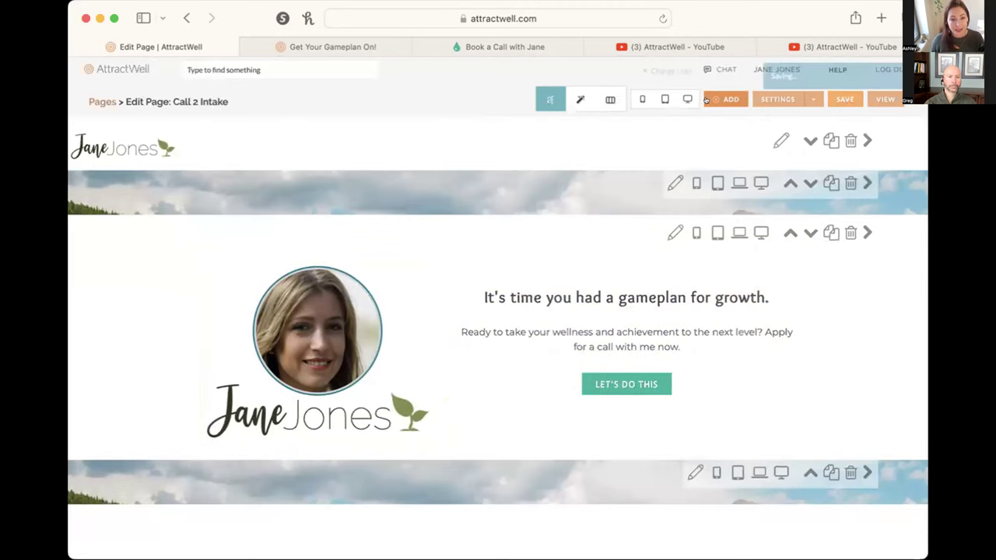
- Start a new contact campaign and set its preferred sending medium to Email preferred
{"action": "left_click", "coordinate": [95, 100]}
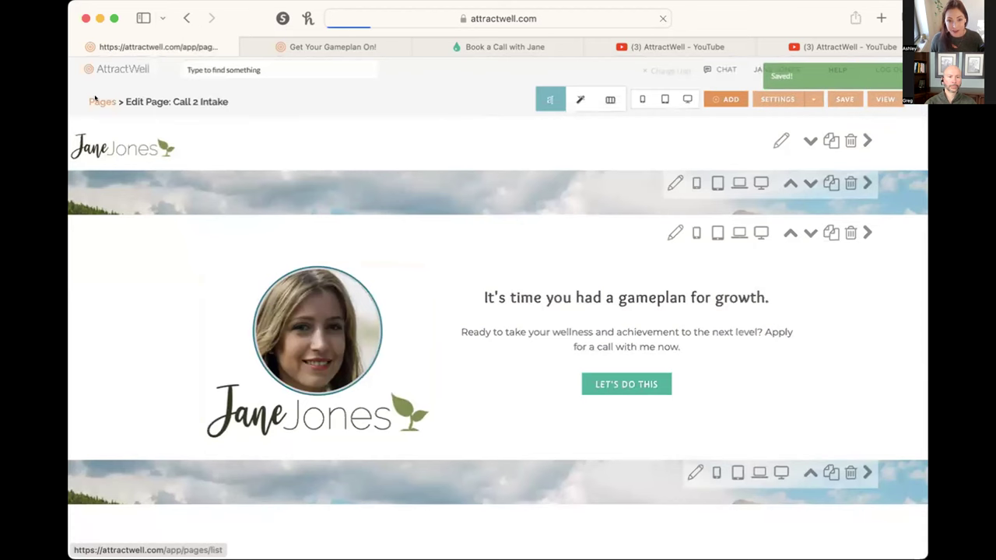
{"action": "left_click", "coordinate": [244, 279]}
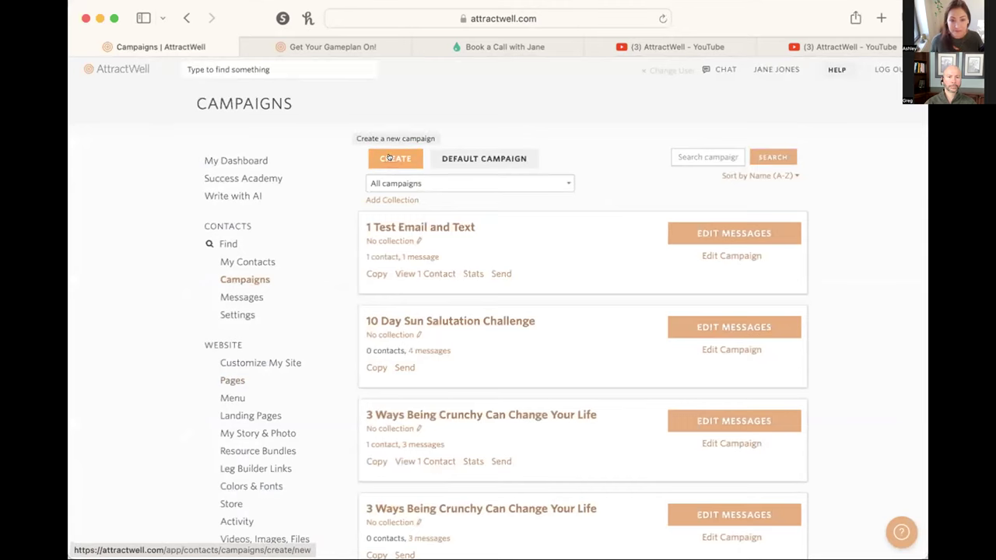
{"action": "left_click", "coordinate": [389, 158]}
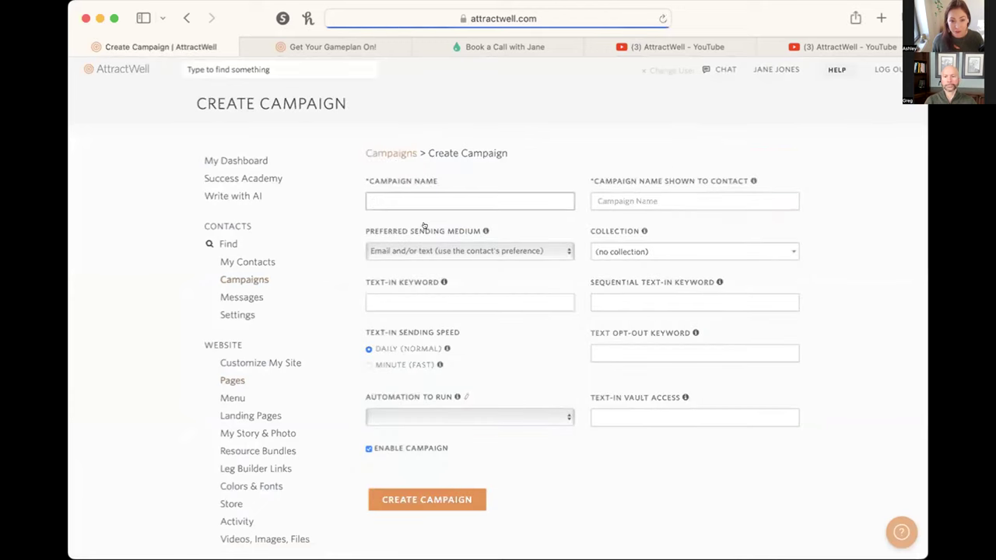
{"action": "left_click", "coordinate": [424, 230]}
{"action": "left_click", "coordinate": [424, 206]}
- Enter "Call 2 Invite to Book" as both the campaign name and the name shown to the contact
{"action": "left_click", "coordinate": [422, 196]}
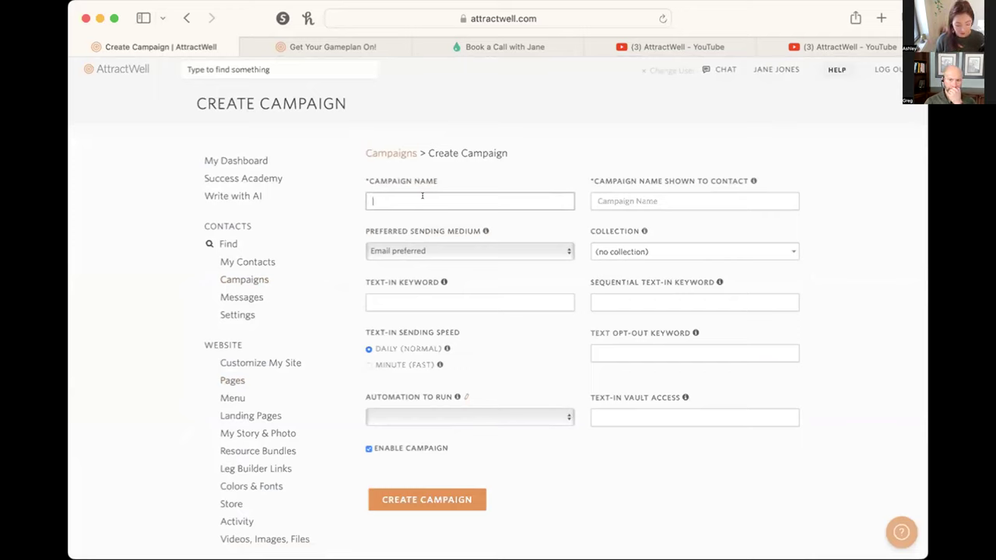
{"action": "type", "text": "Call 2"}
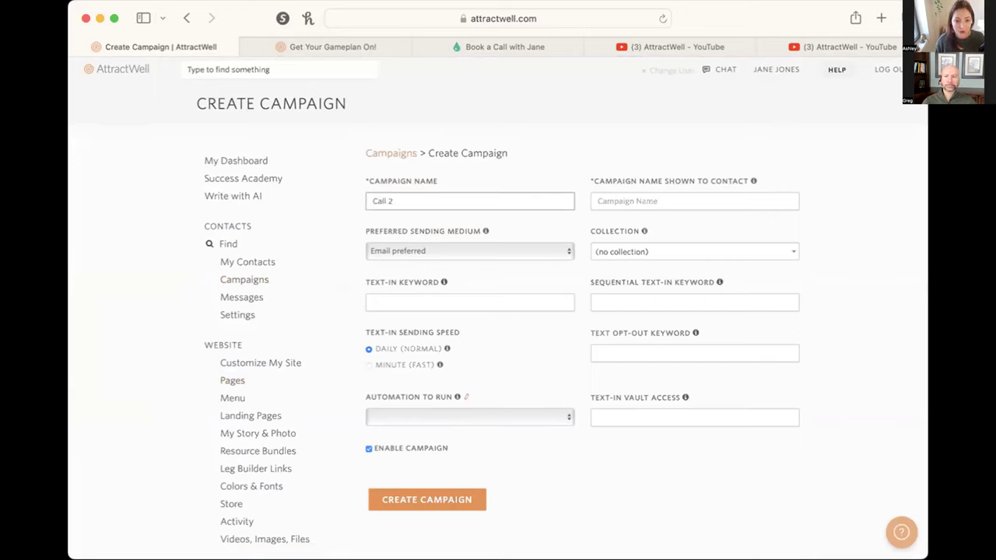
{"action": "type", "text": " Invite to Boo"}
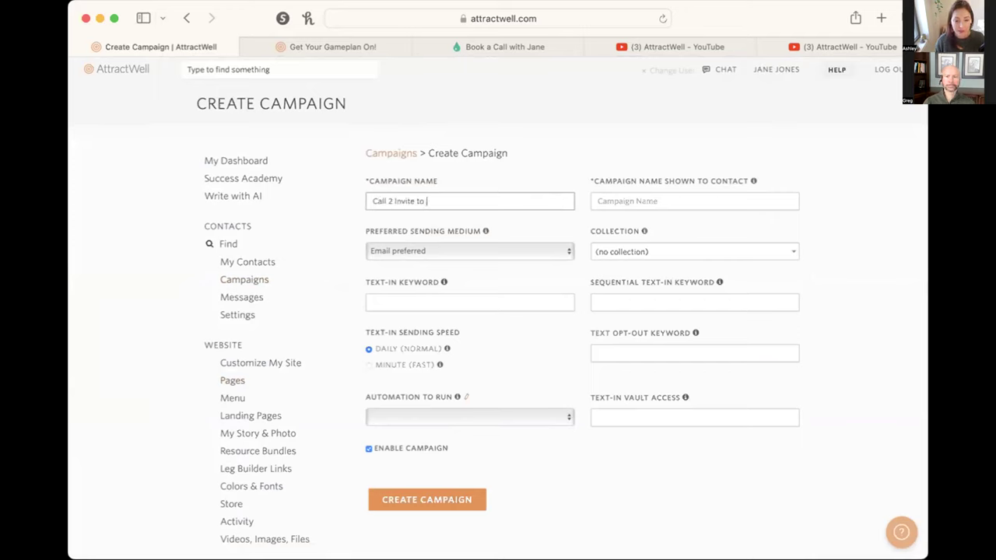
{"action": "key", "text": "super+a"}
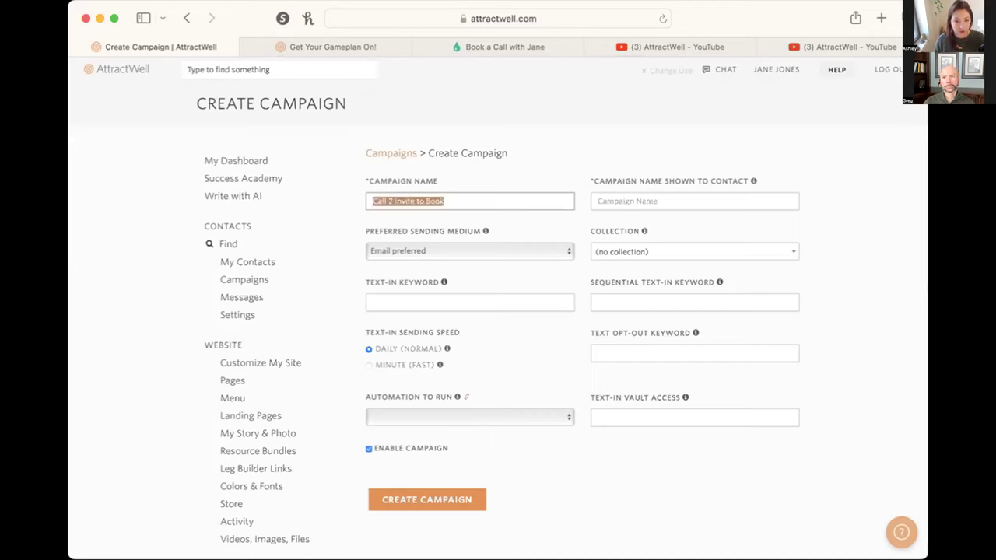
{"action": "key", "text": "super+c"}
{"action": "key", "text": "Tab"}
{"action": "key", "text": "super+v"}
- Append "= name of program" to the campaign name and "- name of program" to the name shown to contact, and create the campaign
{"action": "left_click", "coordinate": [500, 200]}
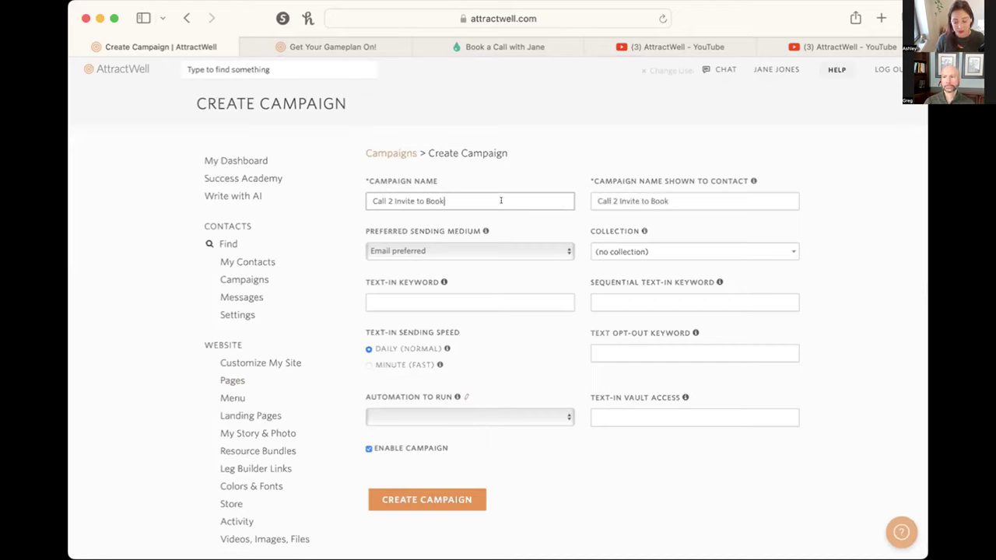
{"action": "type", "text": "= name of program"}
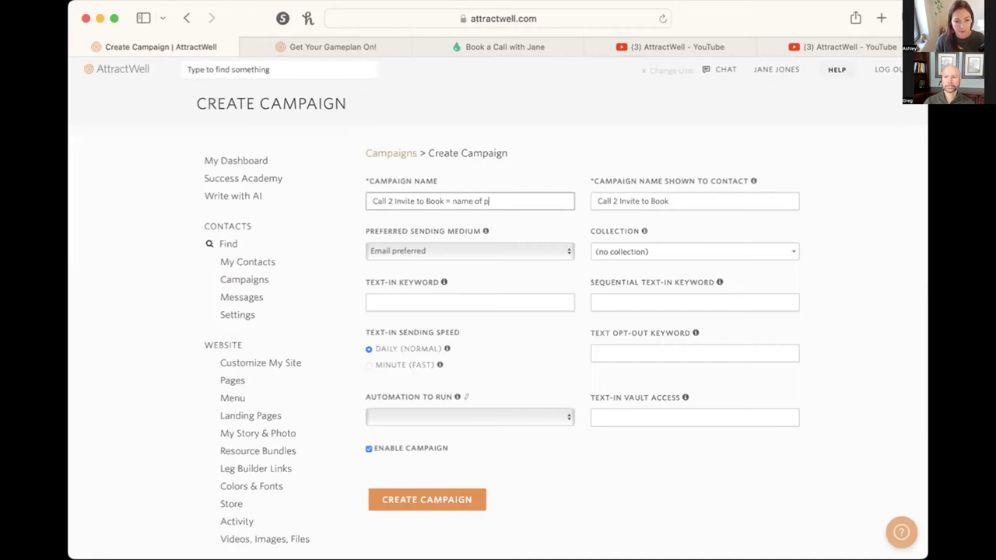
{"action": "left_click", "coordinate": [760, 196]}
{"action": "type", "text": "- name of program"}
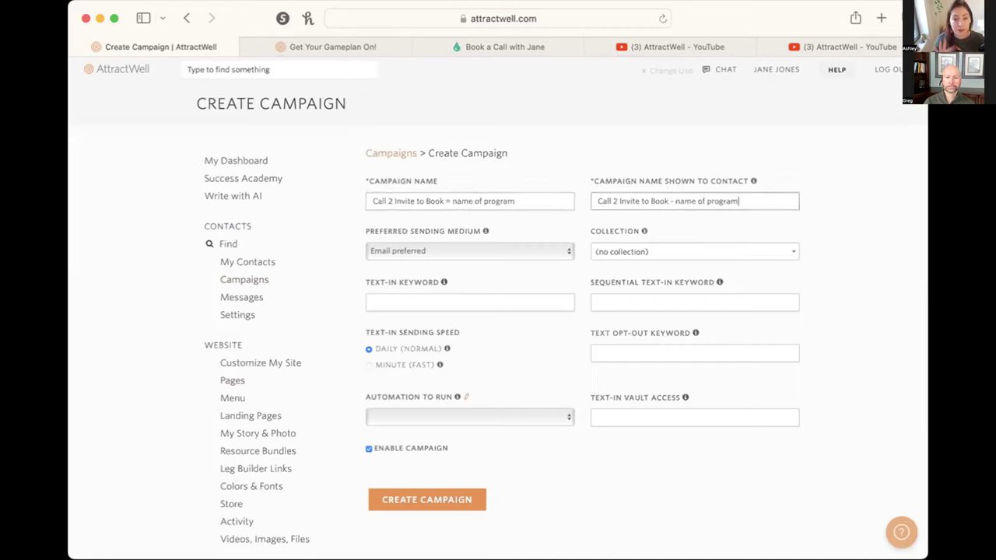
{"action": "left_click", "coordinate": [439, 499]}
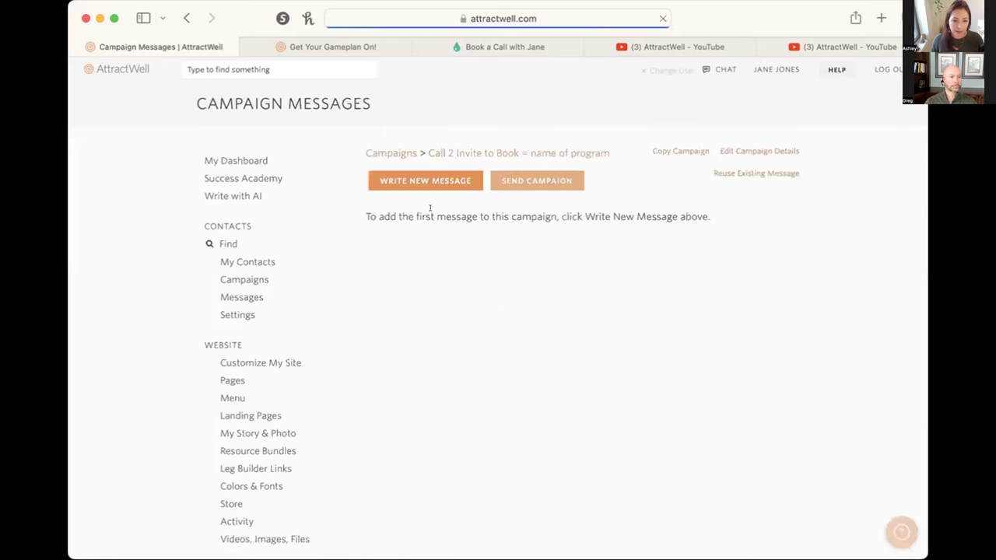
- Start a new campaign message with the subject "It's time to book our next call!" and the greeting "Hi [contact_first_name]"
{"action": "left_click", "coordinate": [431, 185]}
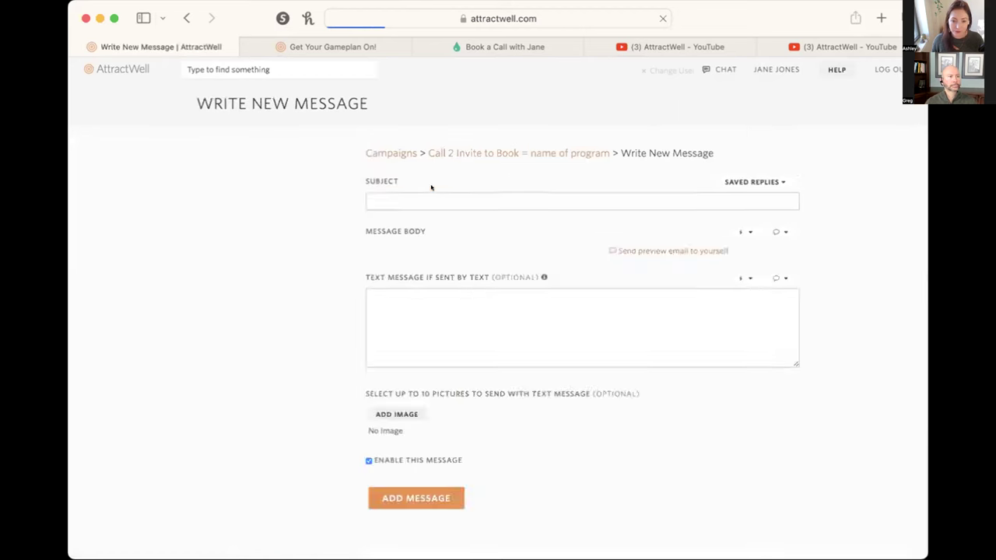
{"action": "type", "text": "It's time to book our nex"}
{"action": "left_click", "coordinate": [474, 389]}
{"action": "type", "text": "Hi"}
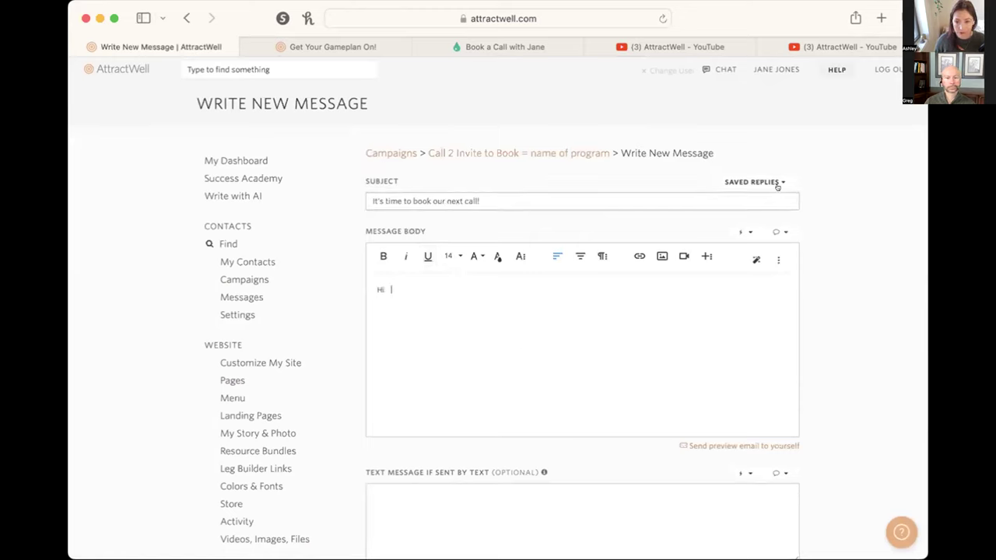
{"action": "left_click", "coordinate": [778, 231]}
{"action": "left_click", "coordinate": [762, 283]}
- Continue the message after the greeting with "! I'm looking forward to catching up on your progress!"
{"action": "type", "text": "! I'm looking"}
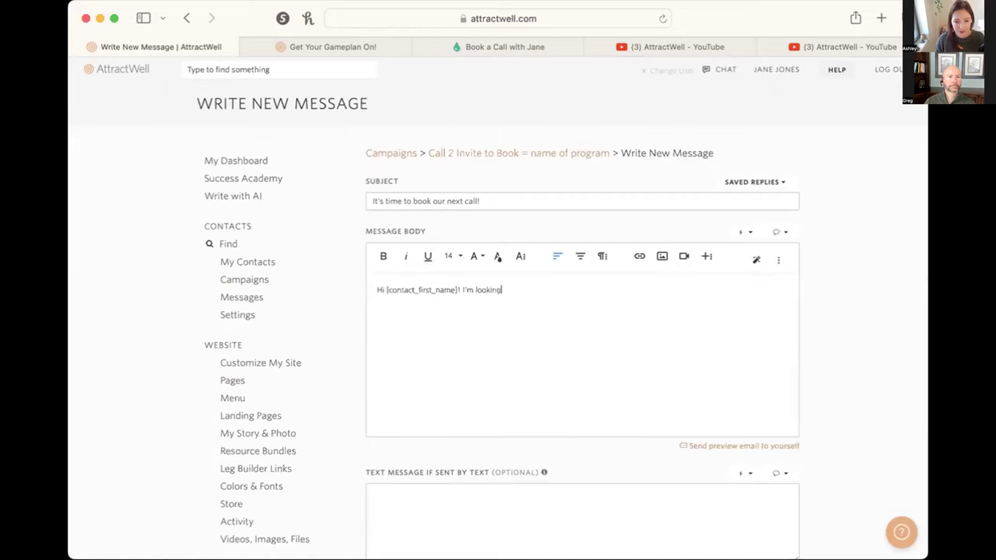
{"action": "type", "text": " forward to c"}
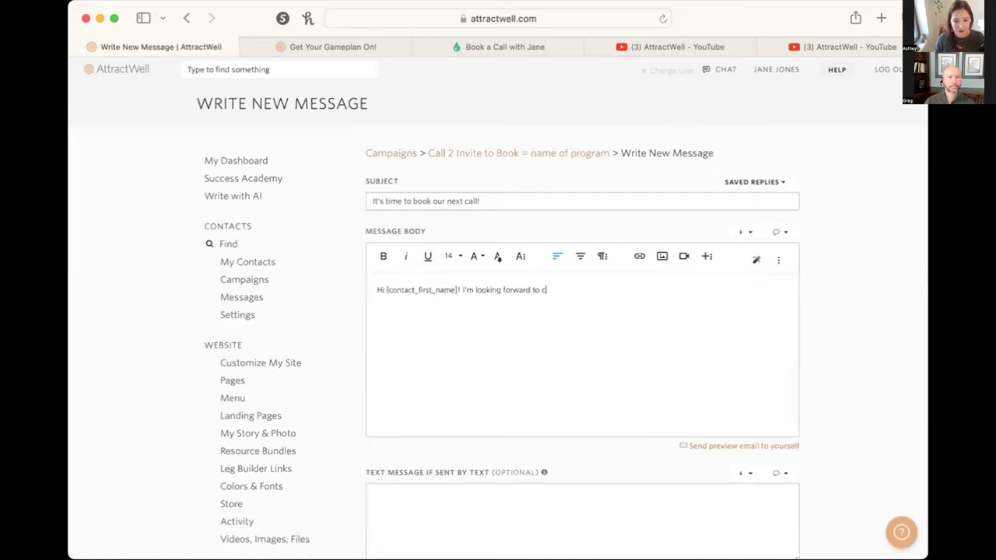
{"action": "type", "text": "atching up on"}
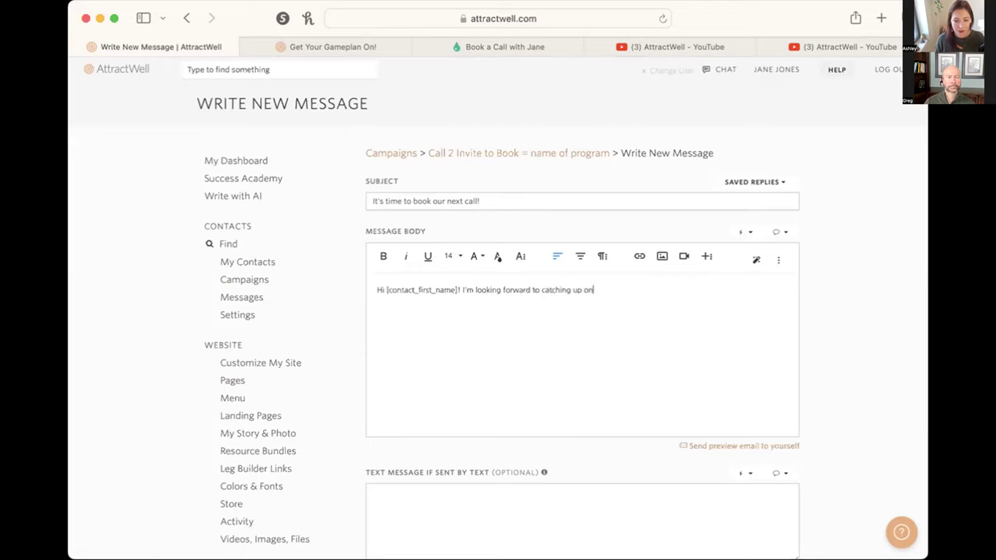
{"action": "type", "text": " your progress!"}
- On a new line, write "Head over here now to fill me in on the latest details with you"
{"action": "key", "text": "Return"}
{"action": "type", "text": "Head ov"}
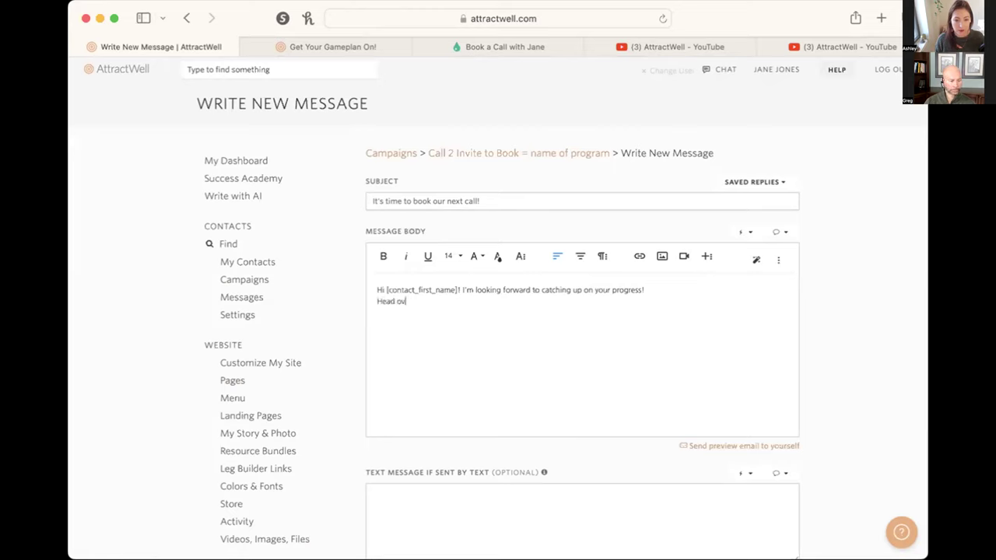
{"action": "type", "text": "er here now to "}
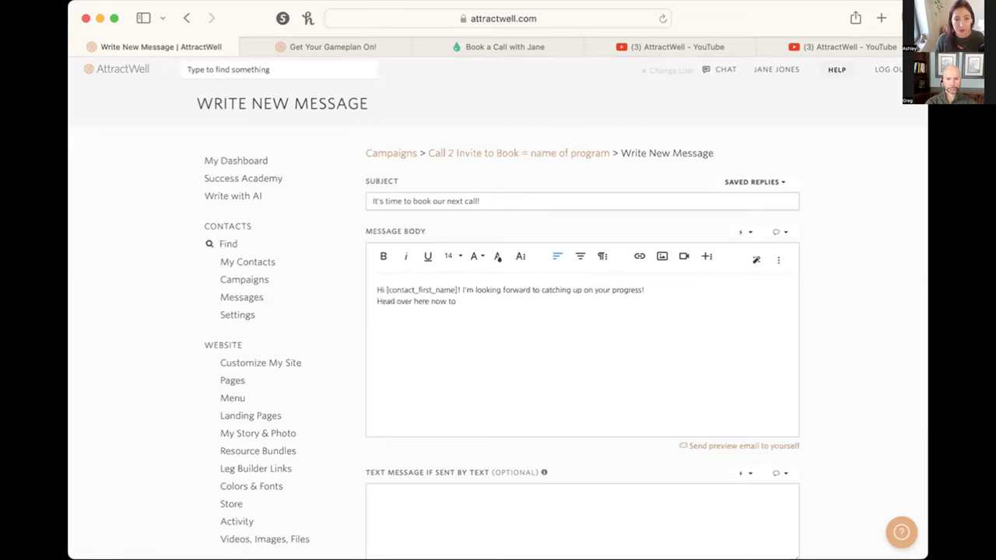
{"action": "type", "text": "fill me "}
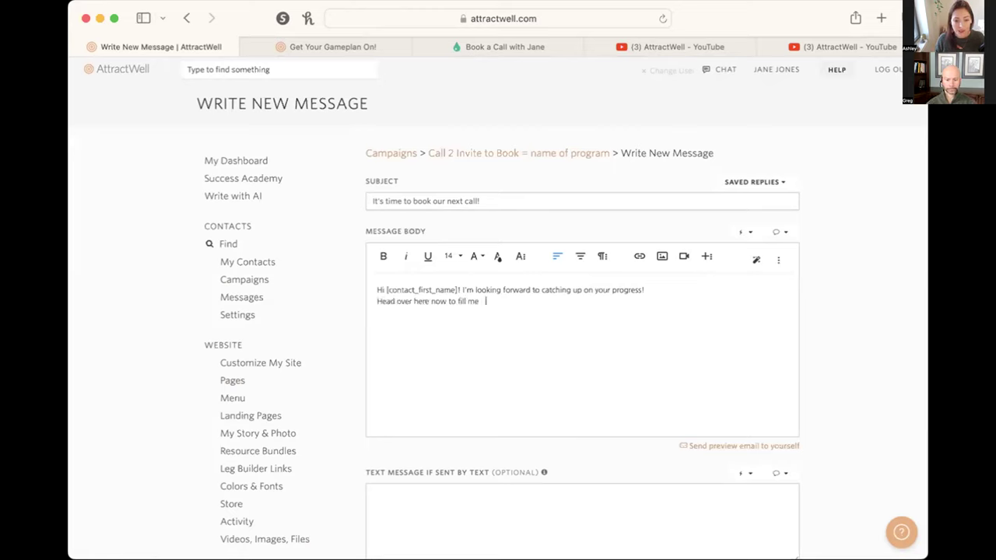
{"action": "type", "text": "inn on "}
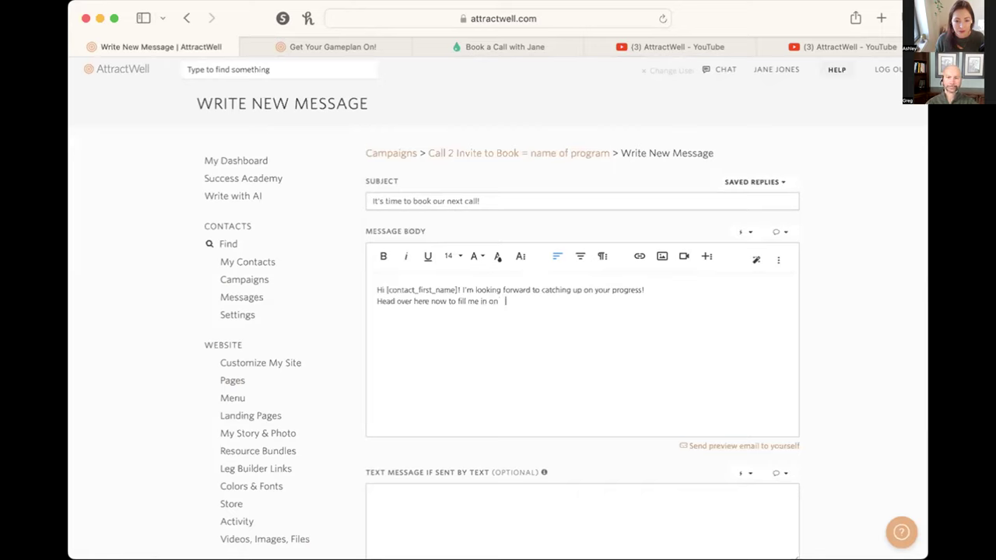
{"action": "type", "text": "the latest details with"}
{"action": "type", "text": " you"}
- Finish the text with ". From there, you can book our call for next week!" and put a blank line between the two paragraphs
{"action": "type", "text": ". From ther"}
{"action": "type", "text": "e, you'll"}
{"action": "key", "text": "BackSpace"}
{"action": "key", "text": "BackSpace"}
{"action": "key", "text": "BackSpace"}
{"action": "key", "text": "BackSpace"}
{"action": "key", "text": "BackSpace"}
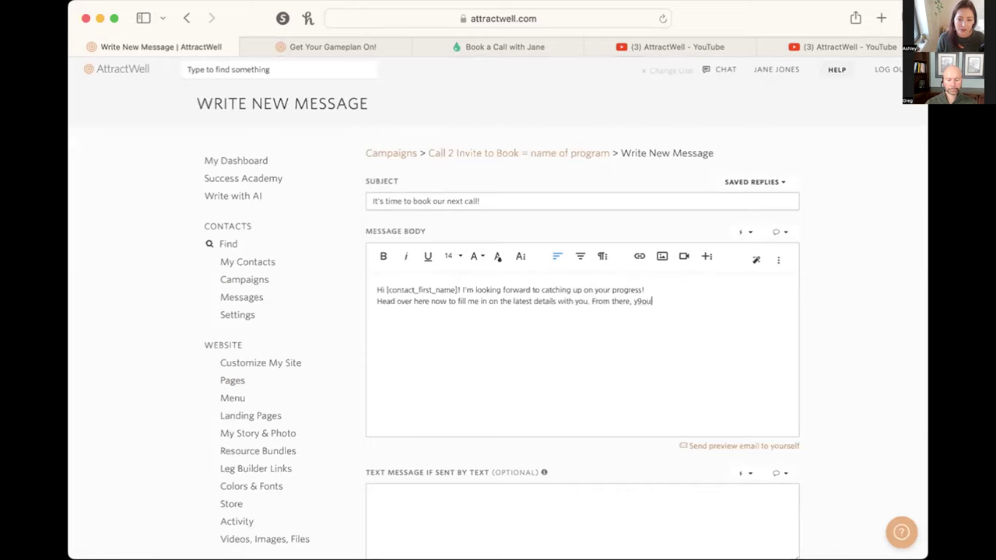
{"action": "type", "text": "ou can book our "}
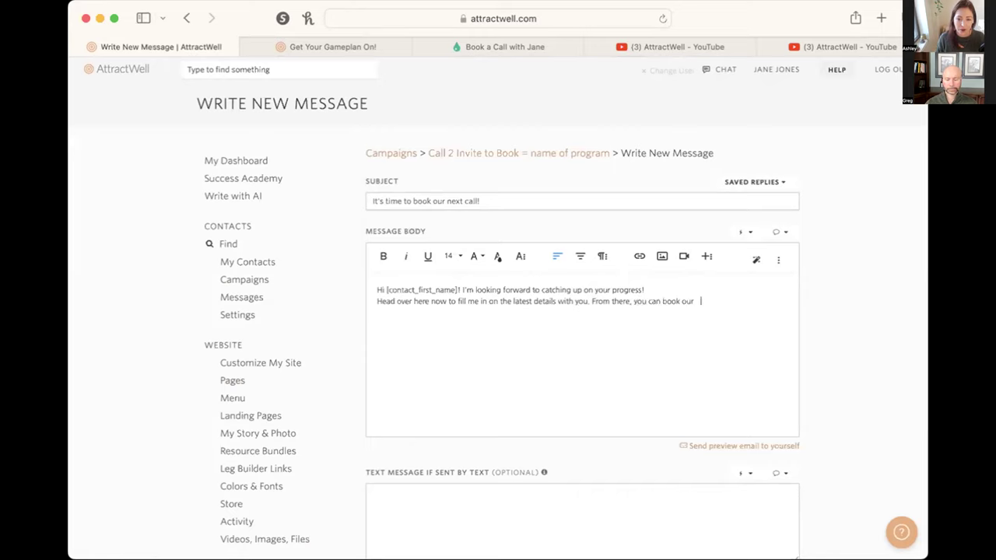
{"action": "type", "text": "call for next week!"}
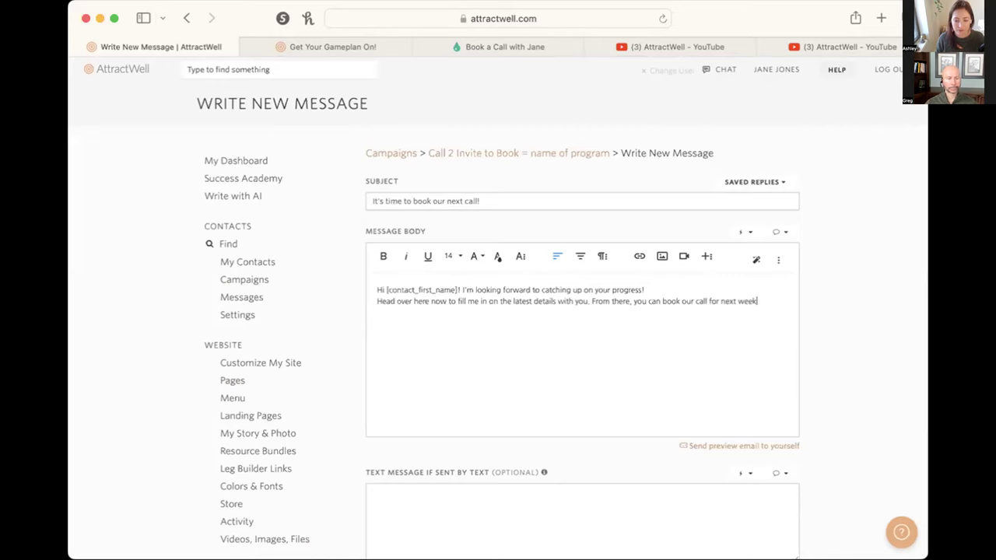
{"action": "left_click", "coordinate": [377, 302]}
{"action": "key", "text": "Return"}
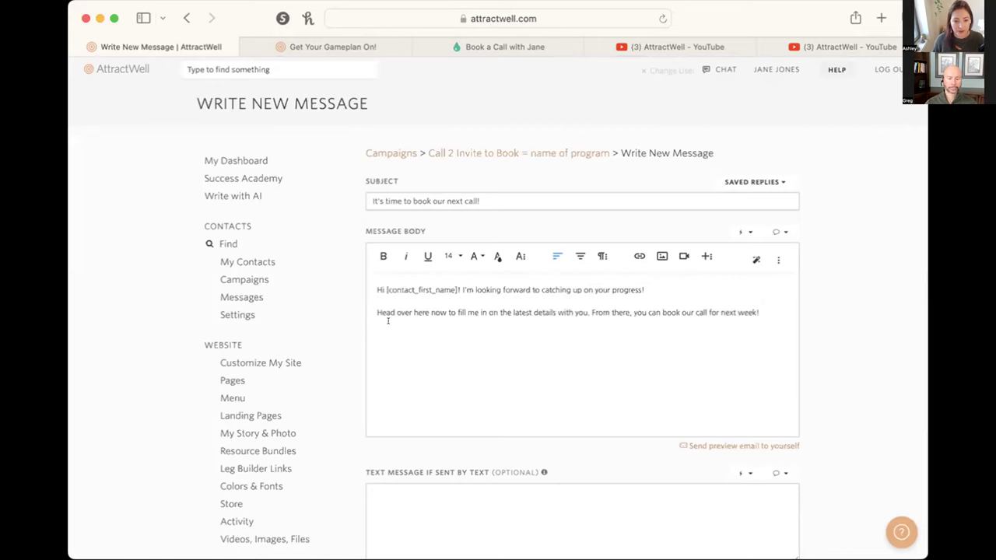
- Link the words "Head over here now" in the message body to the Call 2 Intake page, keeping them as link text
{"action": "left_click_drag", "start_coordinate": [375, 312], "coordinate": [441, 310]}
{"action": "key", "text": "ctrl+c"}
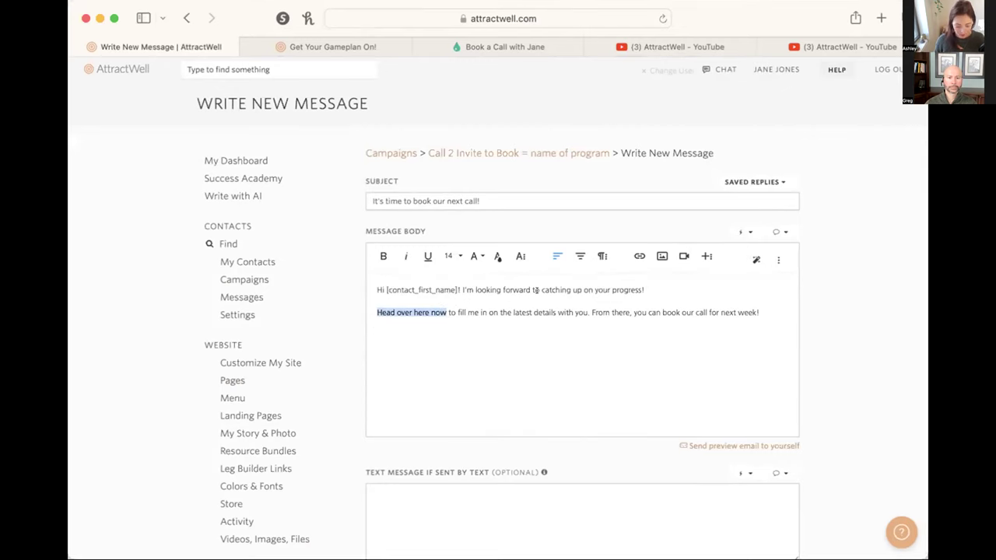
{"action": "key", "text": "super+k"}
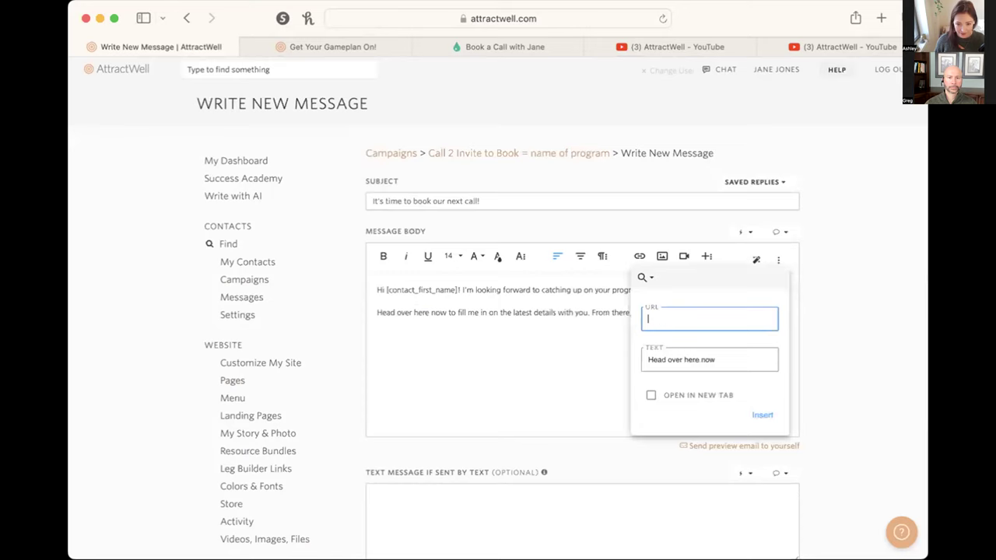
{"action": "left_click", "coordinate": [643, 277]}
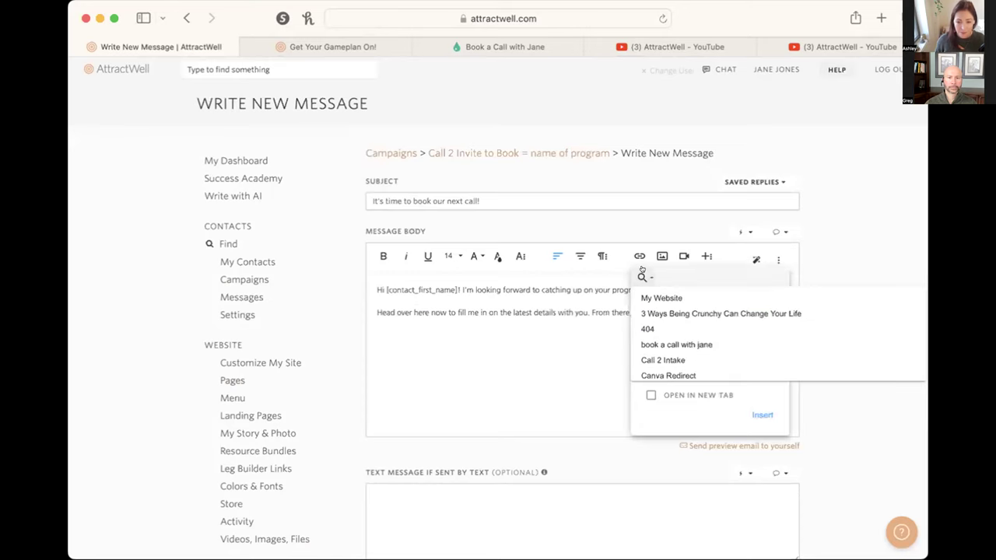
{"action": "left_click", "coordinate": [674, 358]}
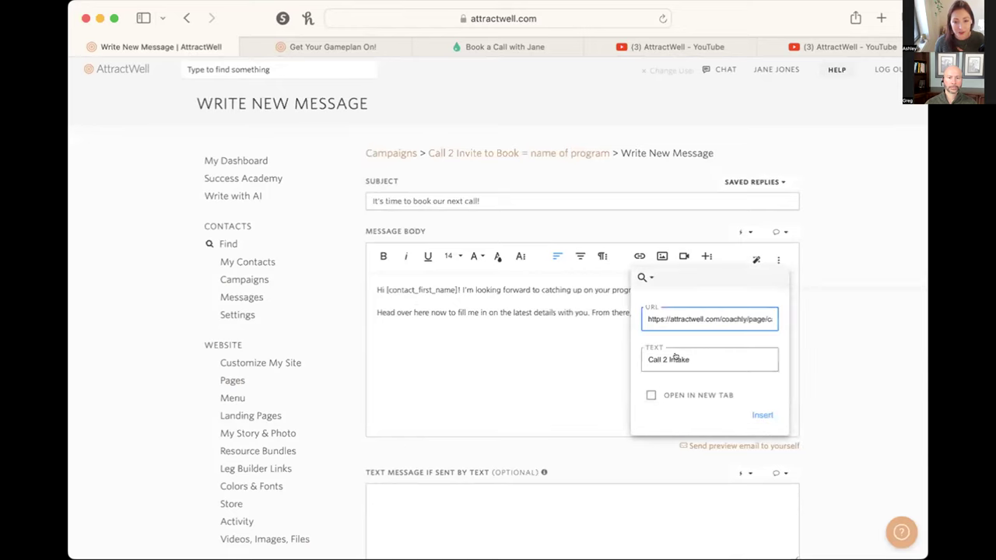
{"action": "triple_click", "coordinate": [675, 356]}
{"action": "key", "text": "ctrl+v"}
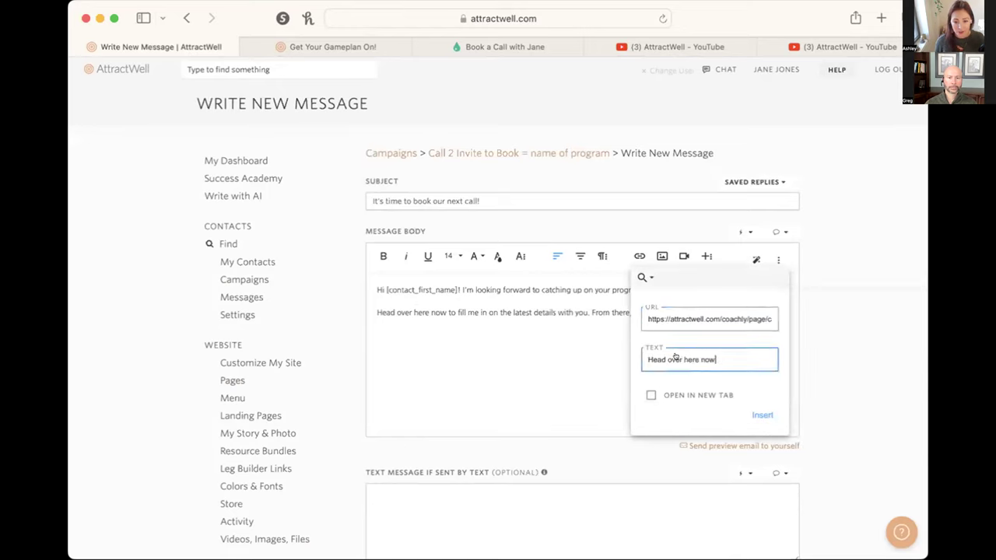
{"action": "left_click", "coordinate": [761, 414]}
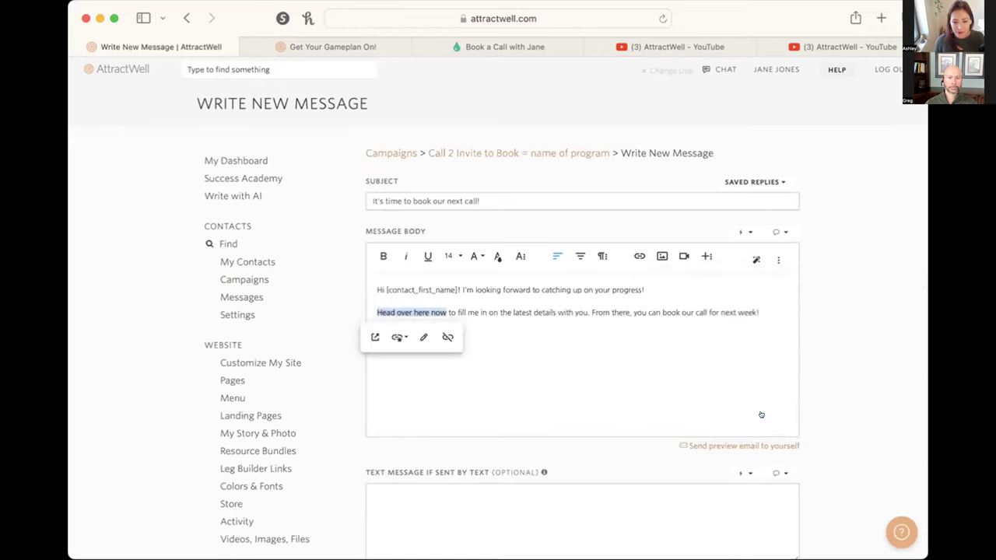
{"action": "left_click", "coordinate": [713, 409]}
{"action": "key", "text": "shift+Return"}
{"action": "type", "text": "w"}
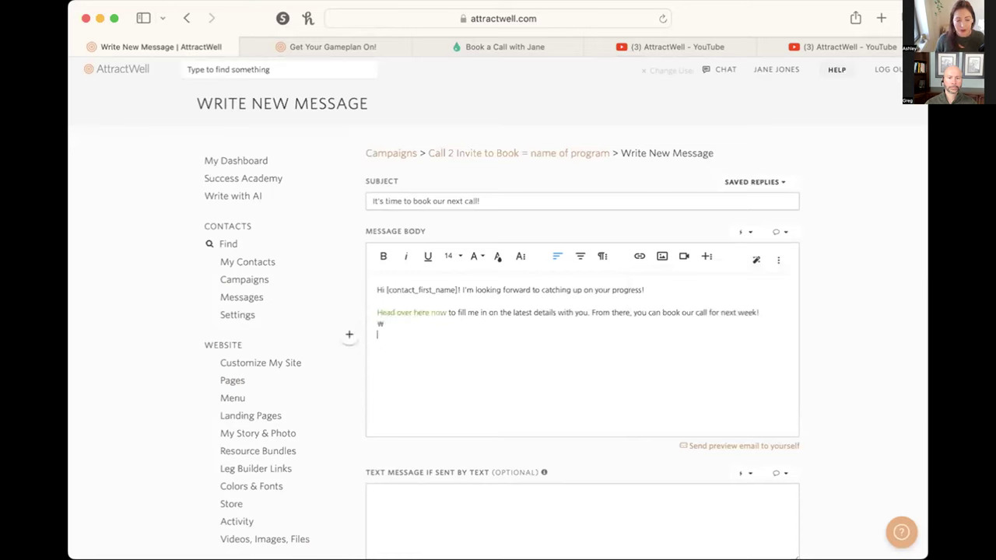
{"action": "key", "text": "BackSpace"}
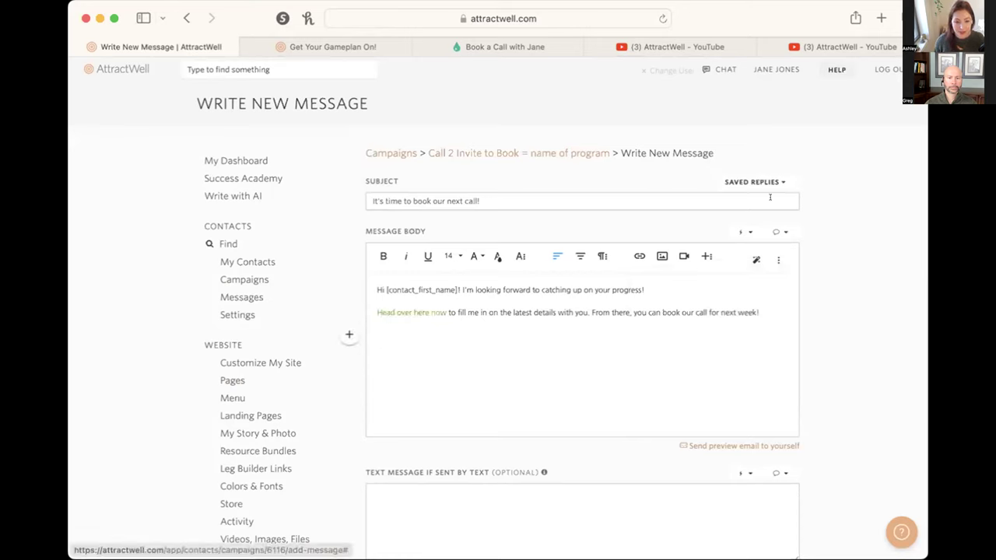
- Save the enabled campaign message and set it to send on day 21
{"action": "scroll", "coordinate": [365, 502], "scroll_direction": "down", "scroll_amount": 5}
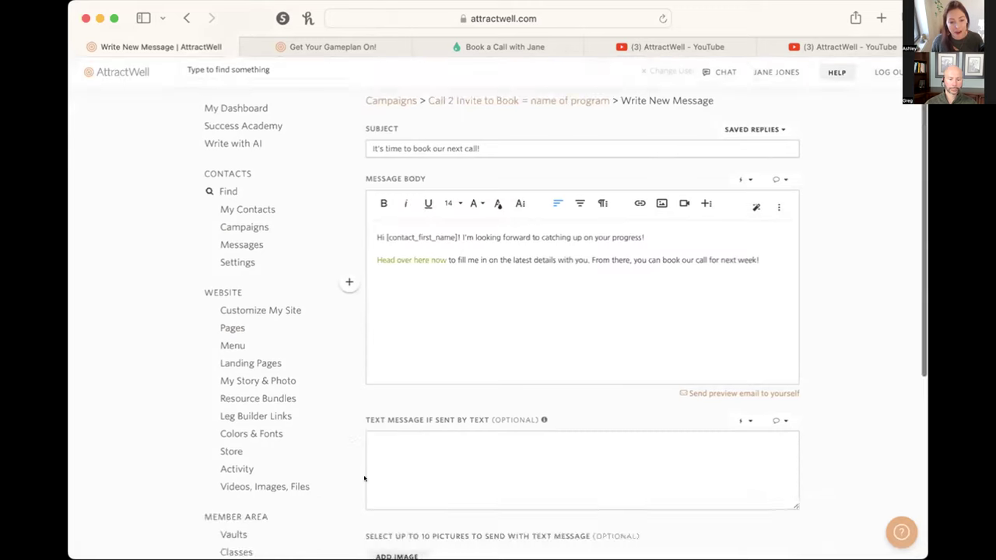
{"action": "left_click", "coordinate": [420, 493]}
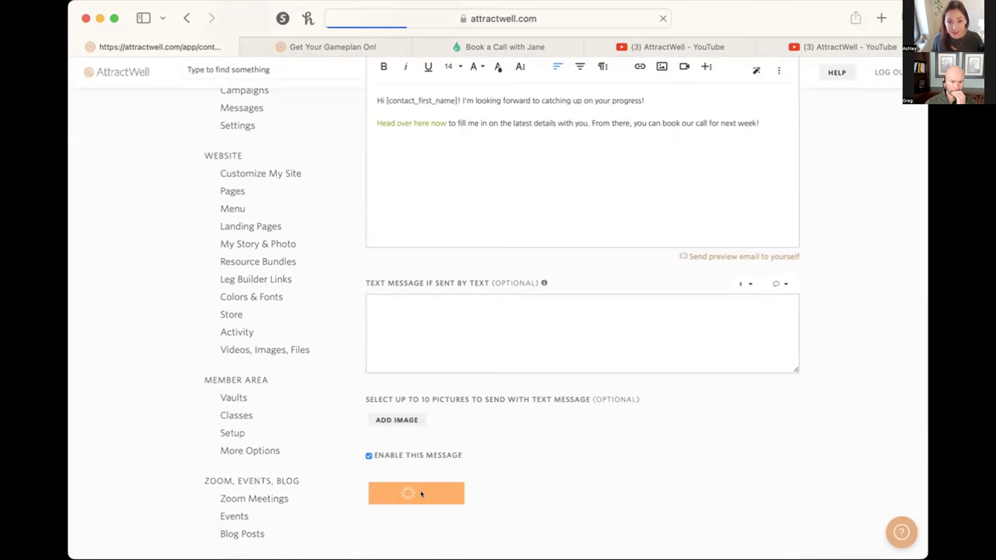
{"action": "double_click", "coordinate": [385, 347]}
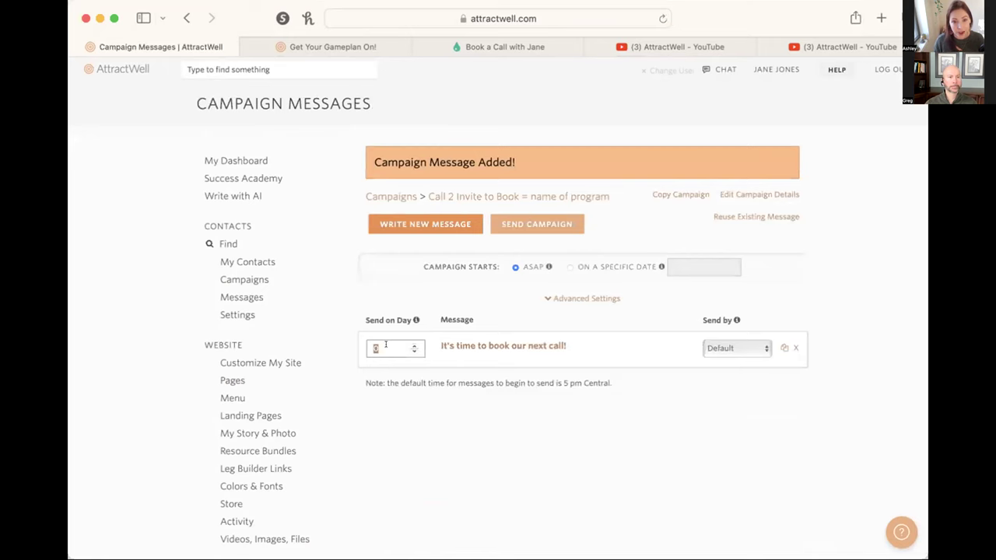
{"action": "type", "text": "21"}
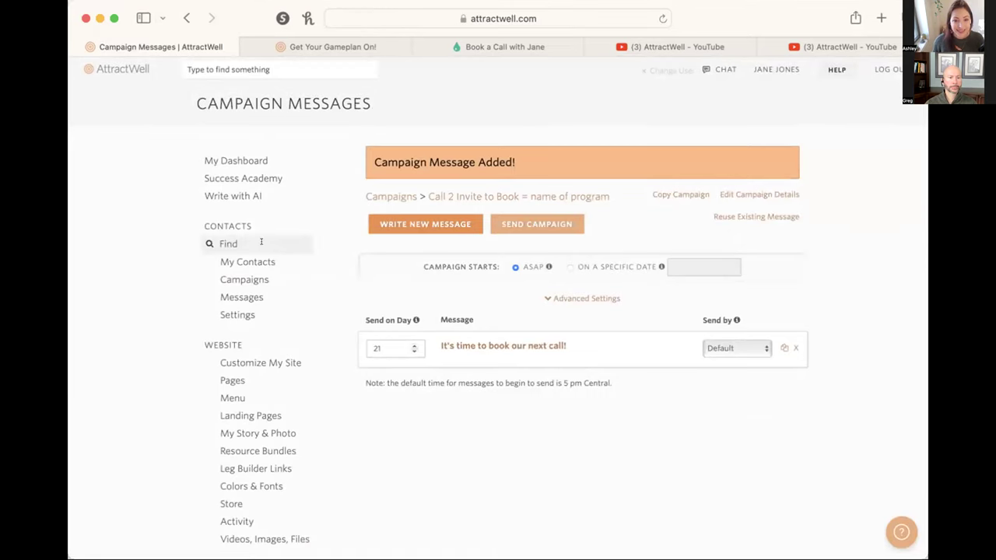
- Go to the automations in the contact settings and start a new automation
{"action": "left_click", "coordinate": [240, 314]}
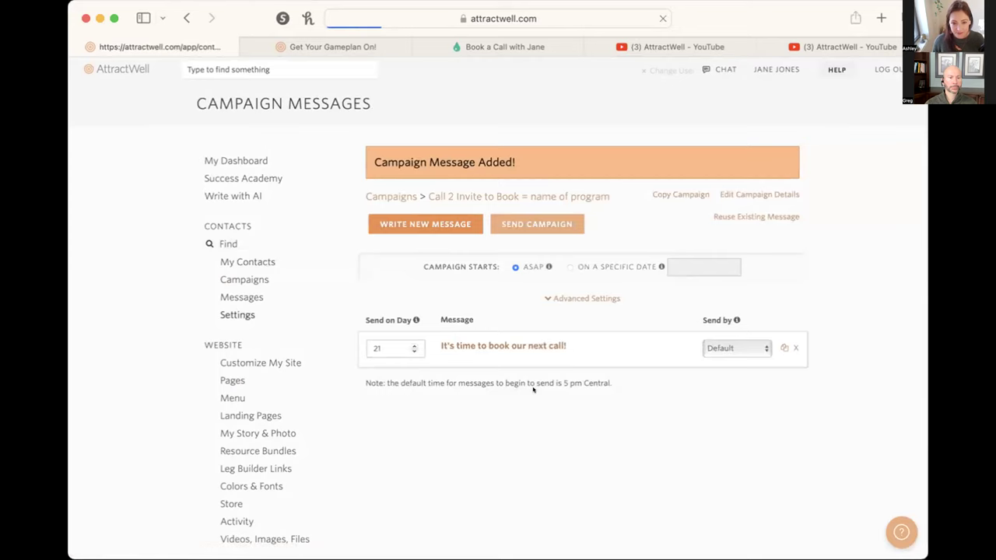
{"action": "scroll", "coordinate": [483, 436], "scroll_direction": "down", "scroll_amount": 3}
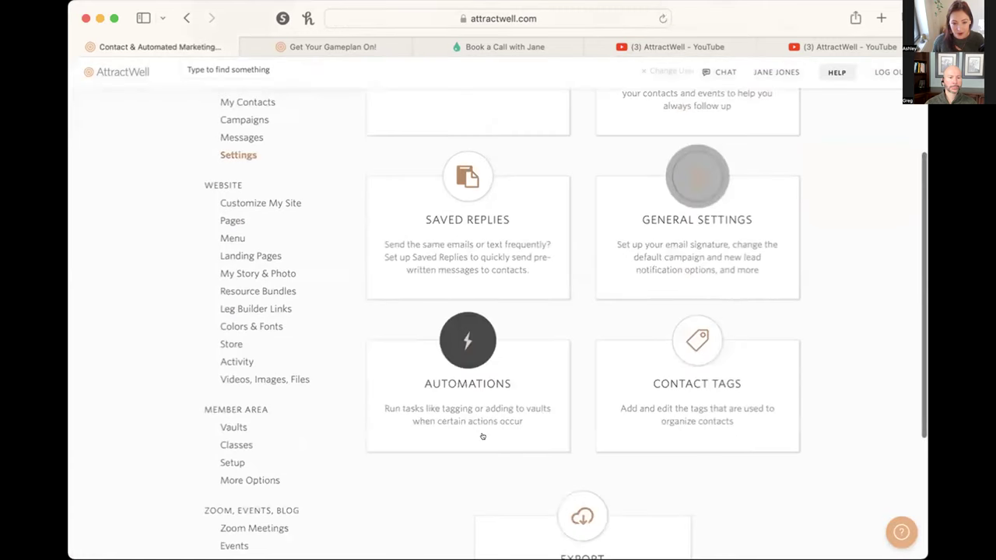
{"action": "scroll", "coordinate": [479, 405], "scroll_direction": "down", "scroll_amount": 1}
{"action": "left_click", "coordinate": [477, 367]}
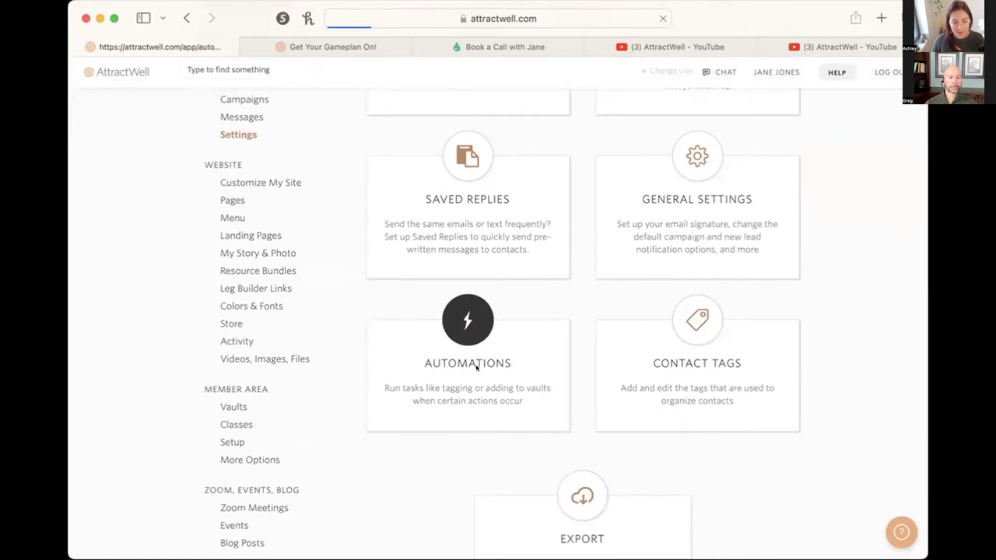
{"action": "left_click", "coordinate": [408, 155]}
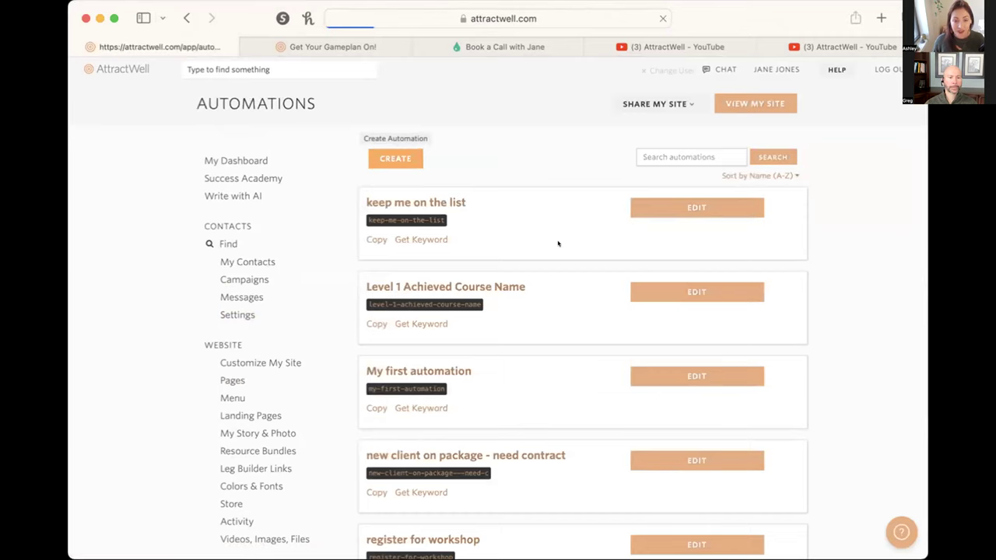
- Name the automation "Call 2 Name of Package" and give it the keyword call-2-name-of-package
{"action": "left_click", "coordinate": [676, 201]}
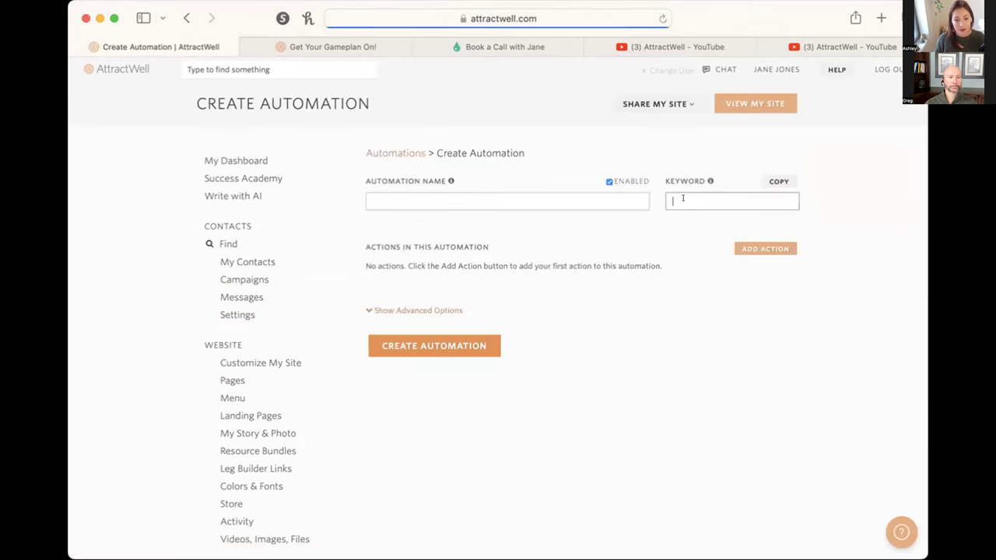
{"action": "left_click", "coordinate": [579, 199]}
{"action": "type", "text": "Call "}
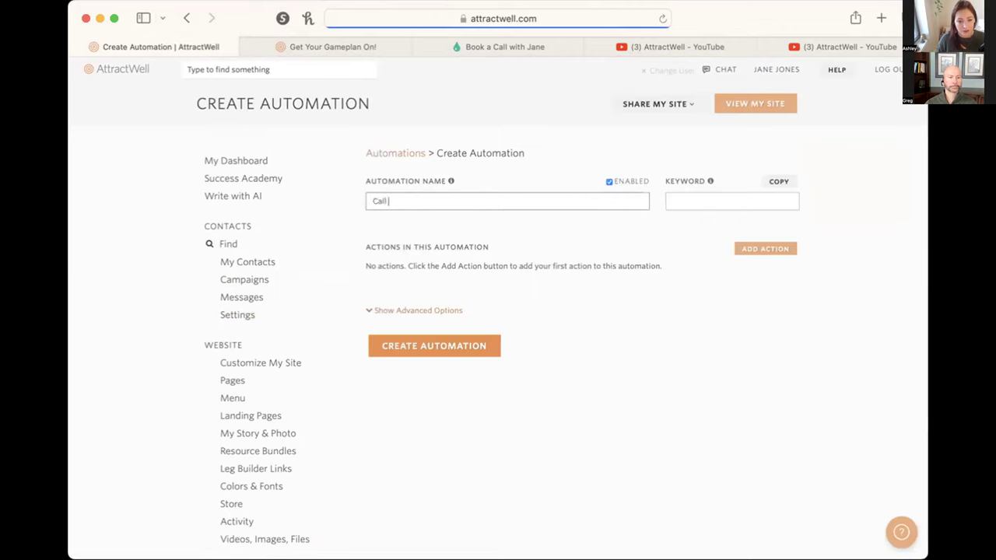
{"action": "type", "text": "2 Name of P"}
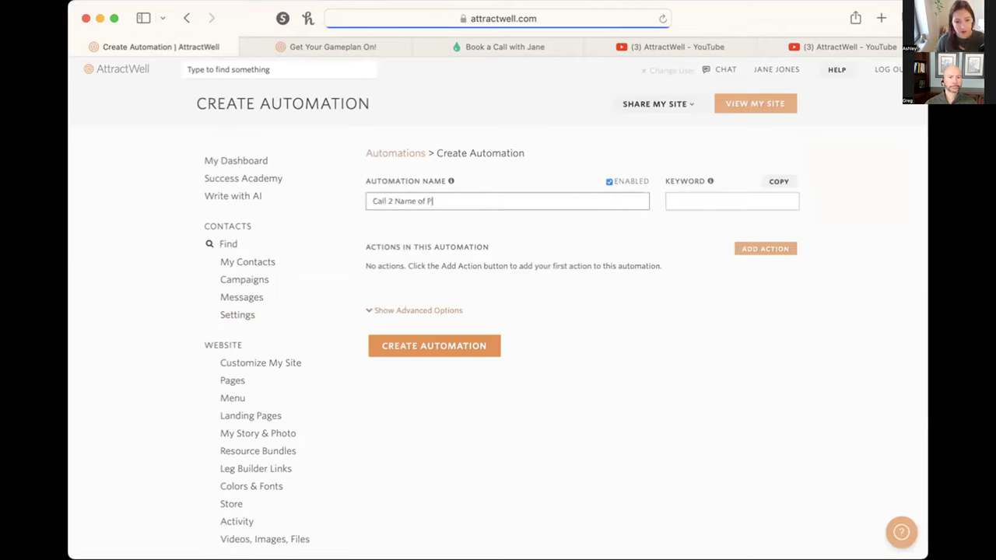
{"action": "type", "text": "ackage"}
{"action": "key", "text": "Tab"}
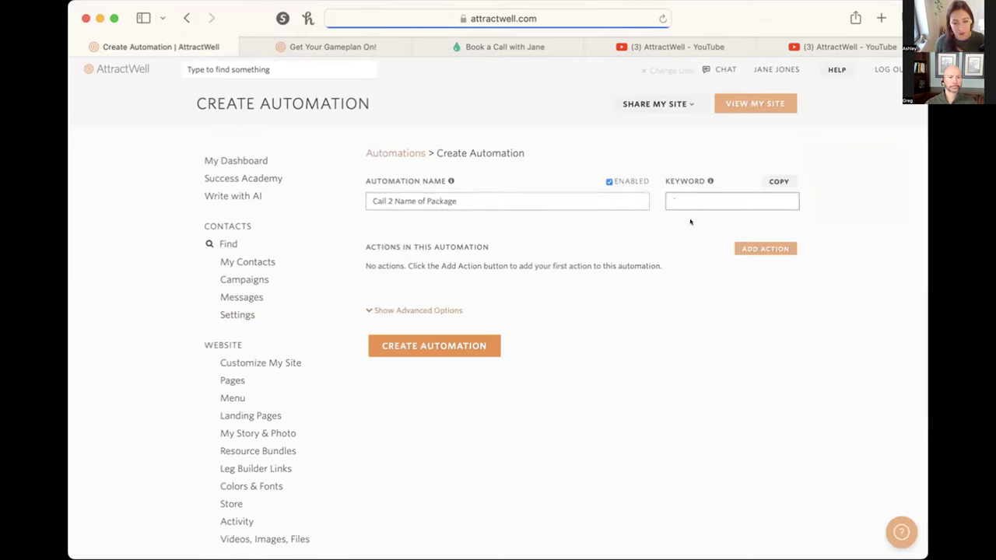
{"action": "key", "text": "shift+Tab"}
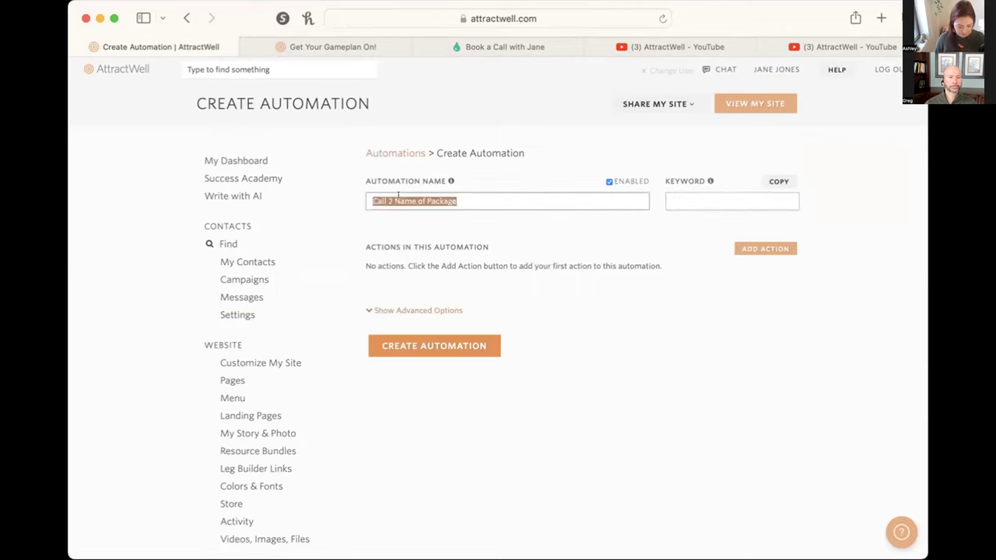
{"action": "left_click", "coordinate": [784, 196]}
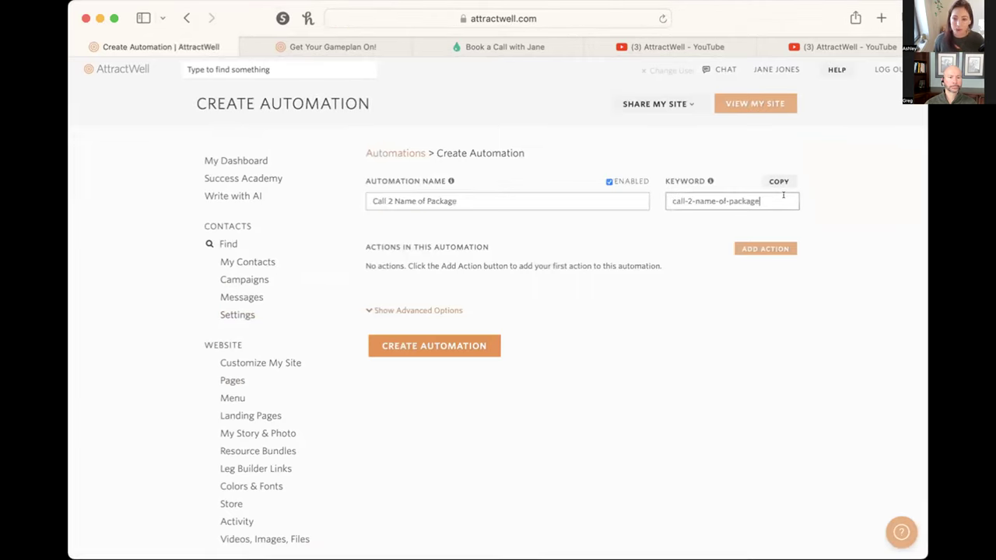
- Add an automation action that removes the tag "new client name of package"
{"action": "left_click", "coordinate": [750, 248]}
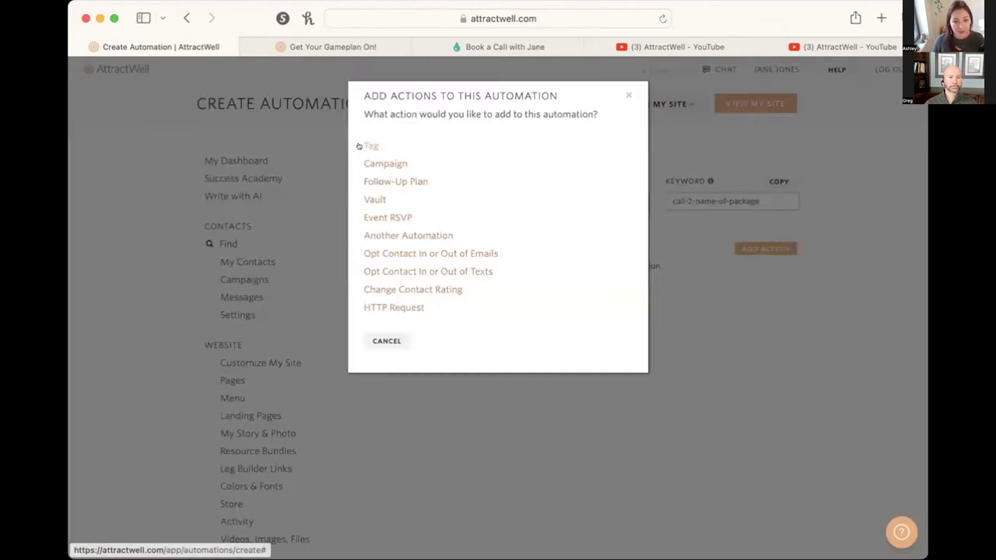
{"action": "left_click", "coordinate": [365, 145]}
{"action": "left_click", "coordinate": [425, 142]}
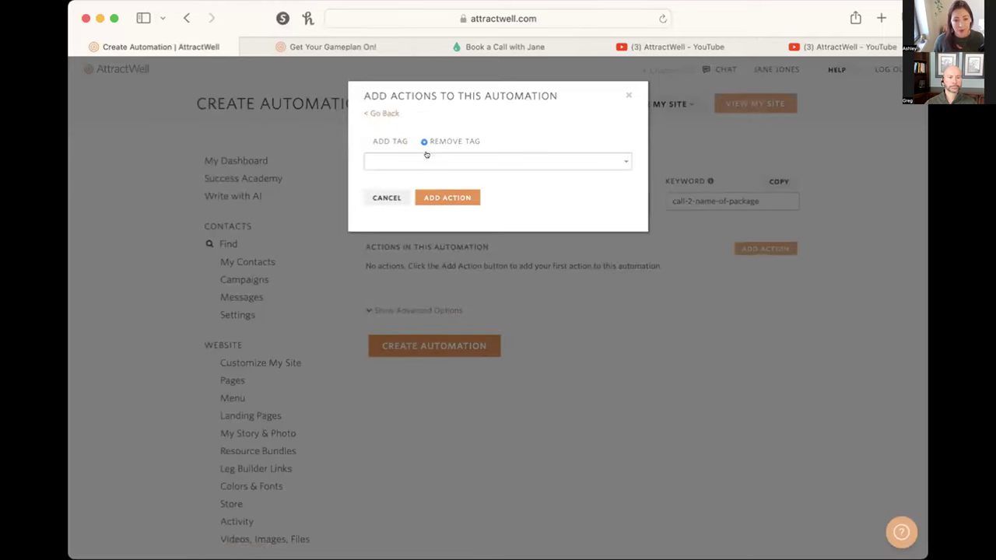
{"action": "left_click", "coordinate": [426, 159]}
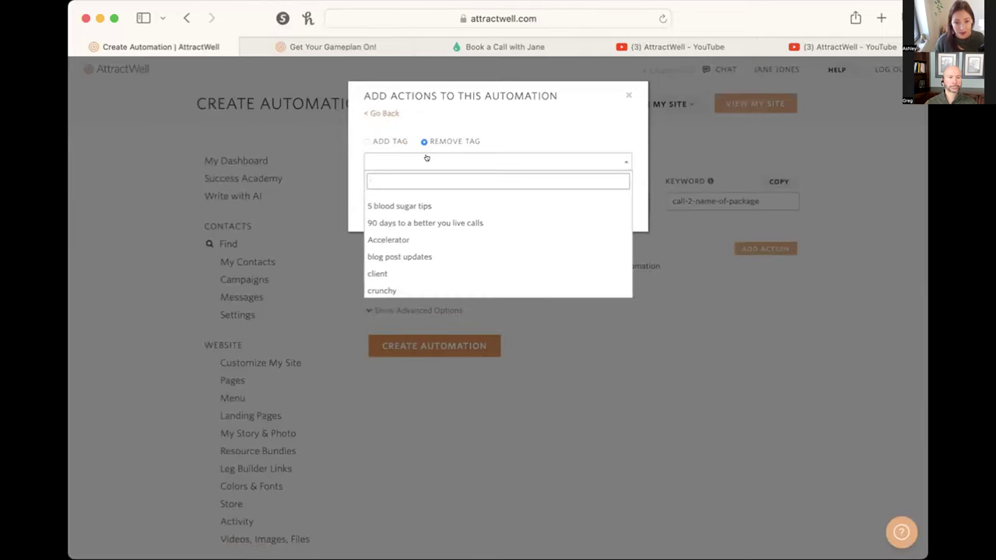
{"action": "type", "text": "new client name of package"}
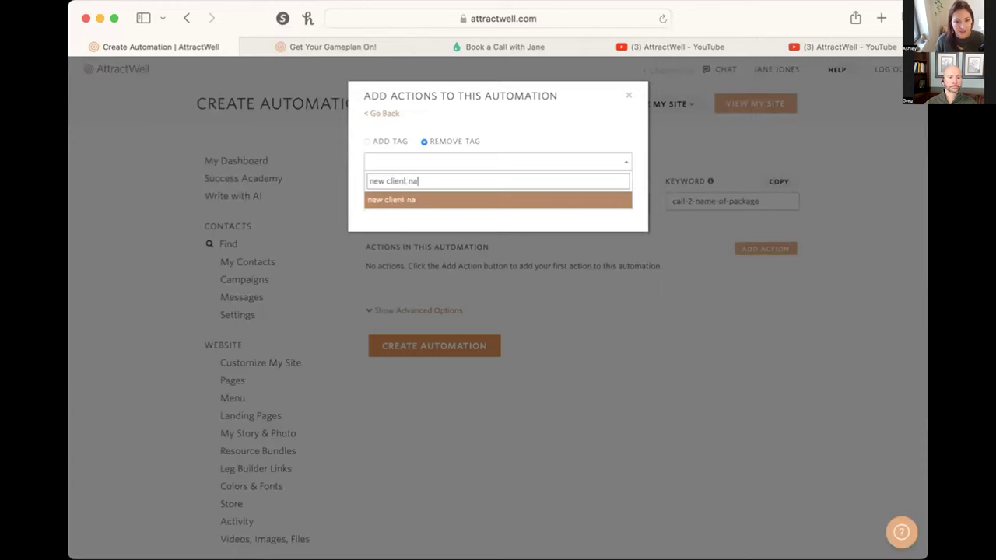
{"action": "left_click", "coordinate": [470, 201]}
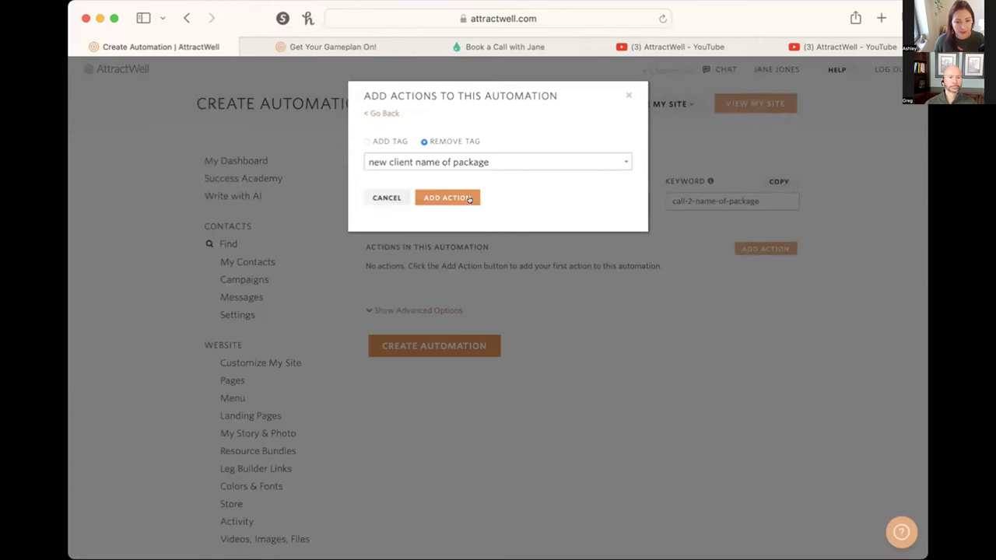
{"action": "left_click", "coordinate": [467, 198]}
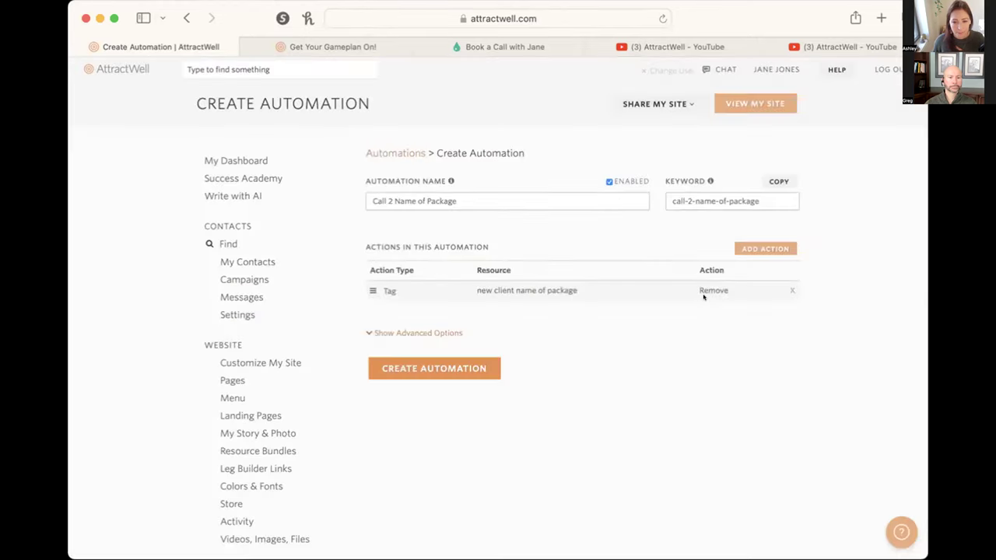
- Add a second tag action that adds the tag "Call 1 complete name of package"
{"action": "left_click", "coordinate": [747, 249]}
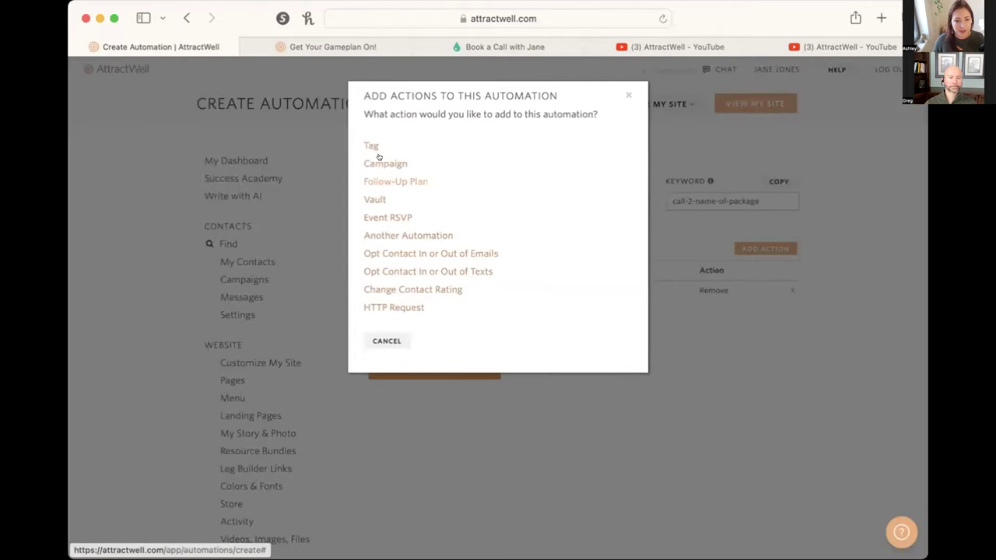
{"action": "left_click", "coordinate": [371, 145]}
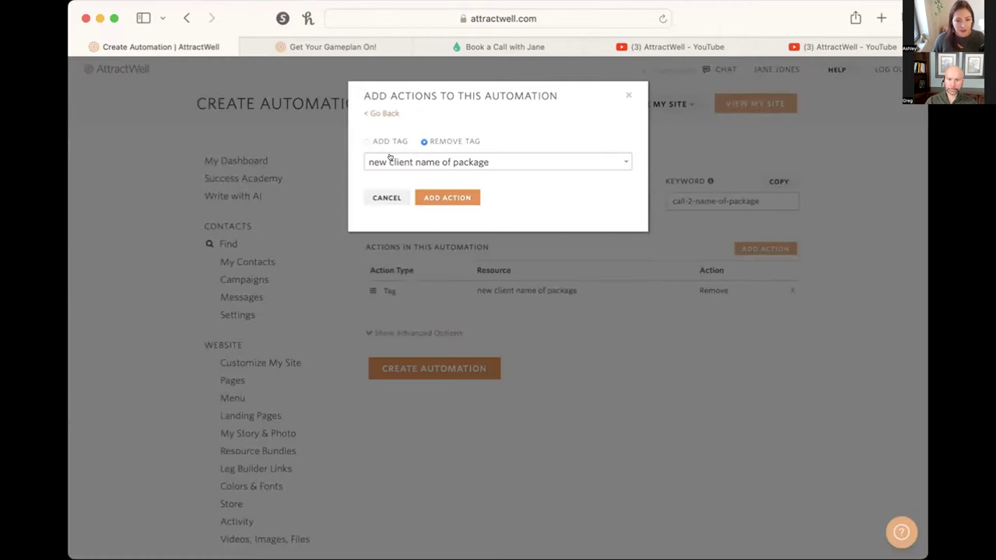
{"action": "left_click", "coordinate": [371, 142]}
{"action": "left_click", "coordinate": [371, 161]}
{"action": "type", "text": "Call 1 complete "}
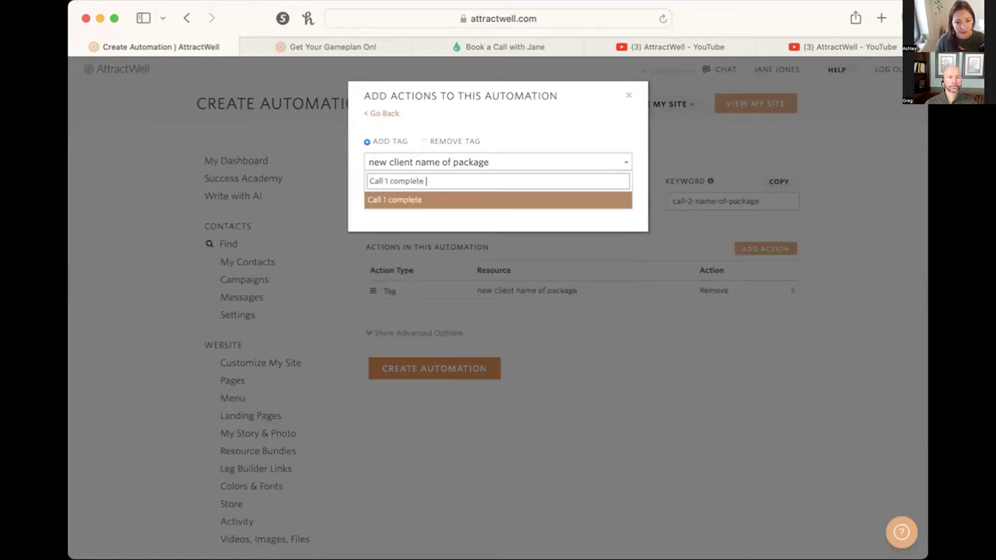
{"action": "type", "text": "name of package"}
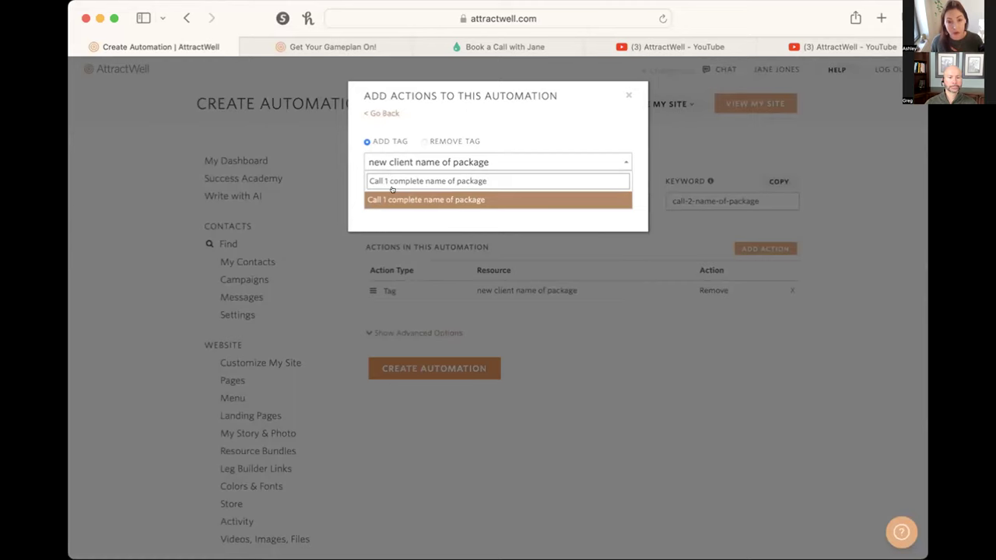
{"action": "key", "text": "Return"}
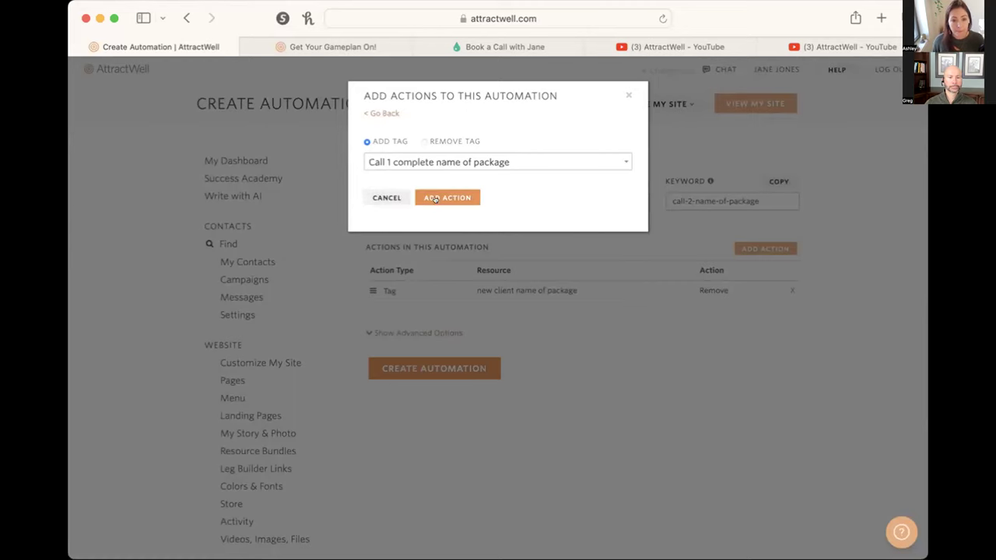
{"action": "left_click", "coordinate": [428, 197]}
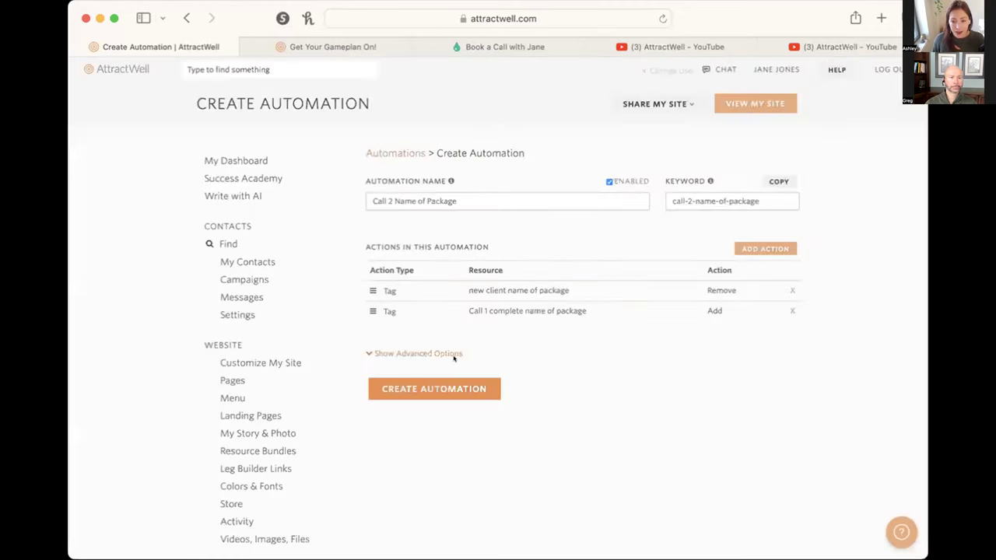
- Add a campaign action to the automation that removes the "New Practice Member Welcome" campaign
{"action": "left_click", "coordinate": [759, 247]}
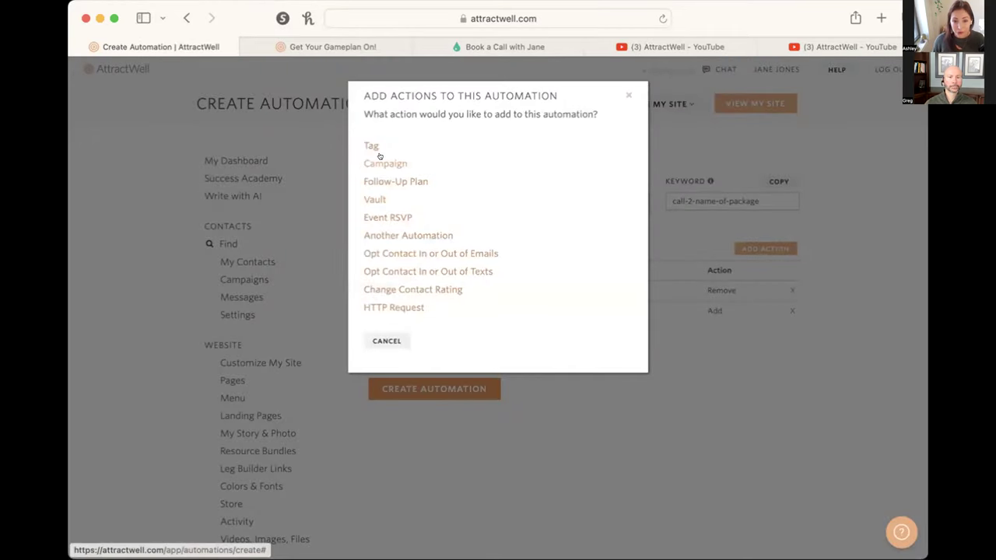
{"action": "left_click", "coordinate": [380, 160]}
{"action": "left_click", "coordinate": [459, 200]}
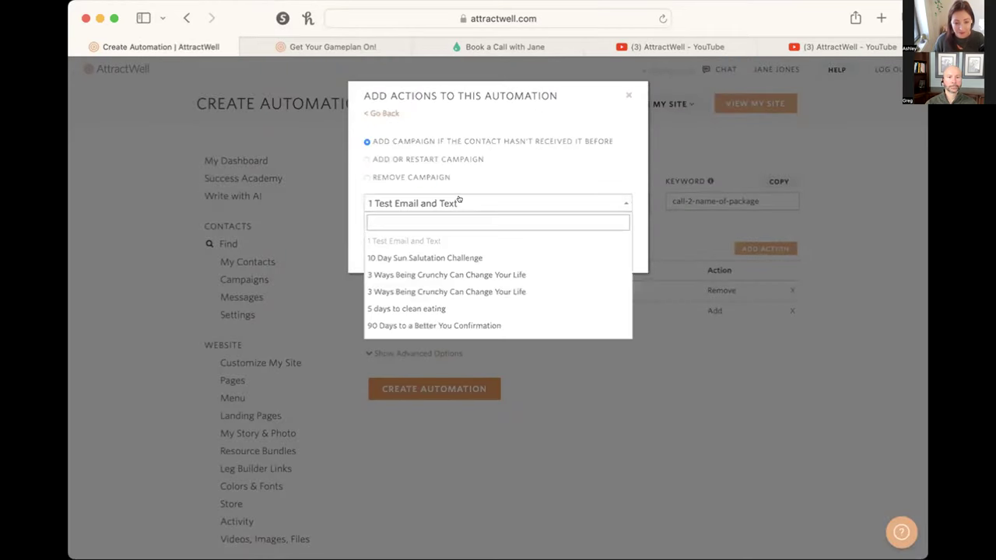
{"action": "type", "text": "welcome"}
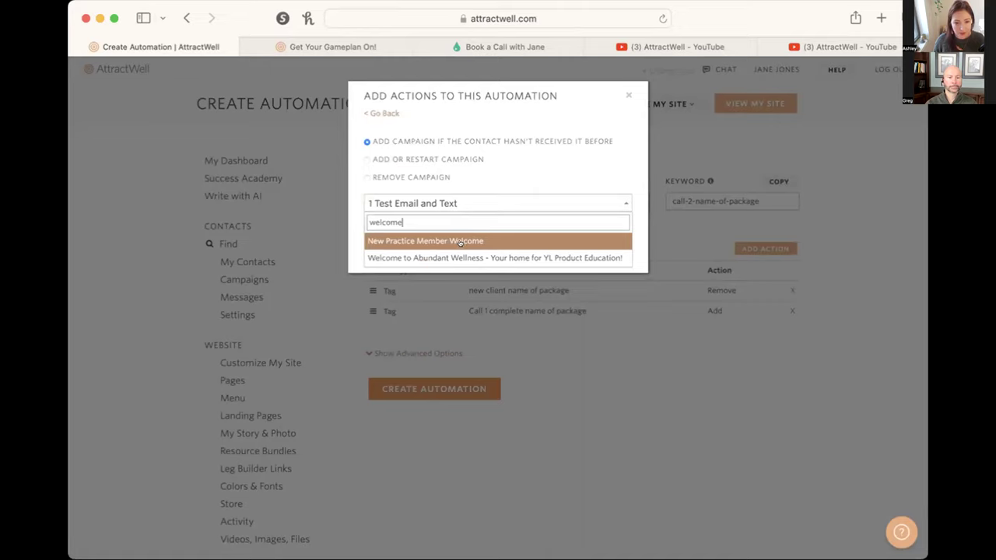
{"action": "left_click", "coordinate": [461, 241]}
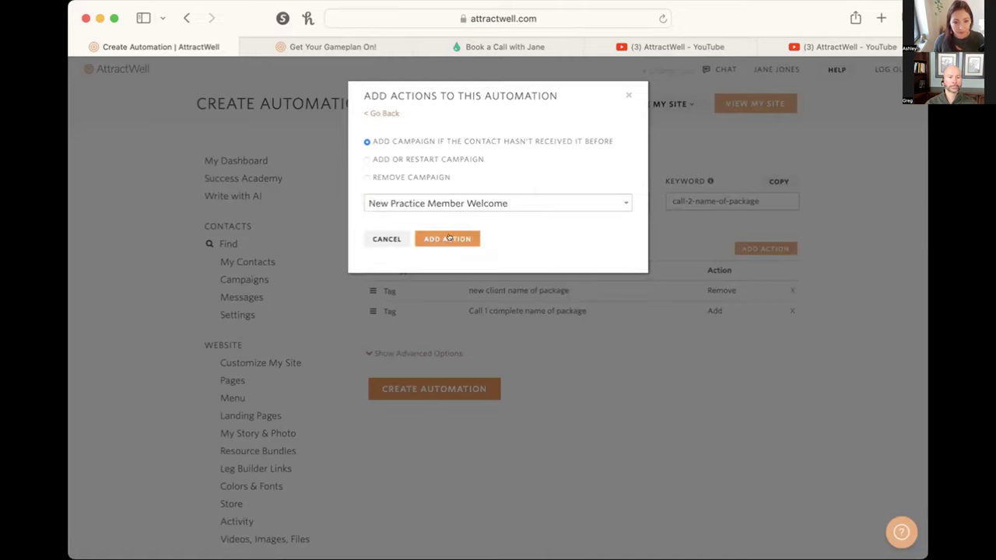
{"action": "left_click", "coordinate": [399, 177]}
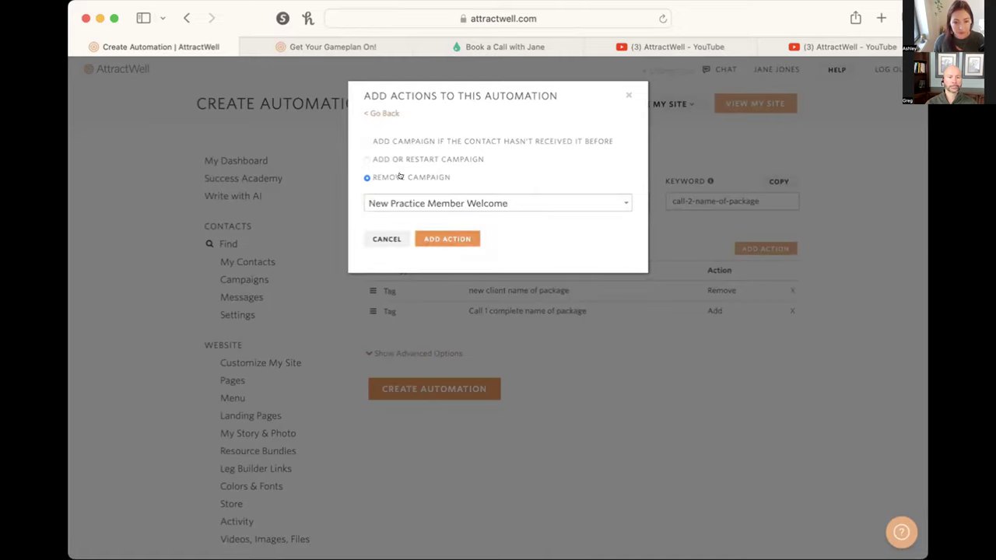
{"action": "left_click", "coordinate": [448, 239]}
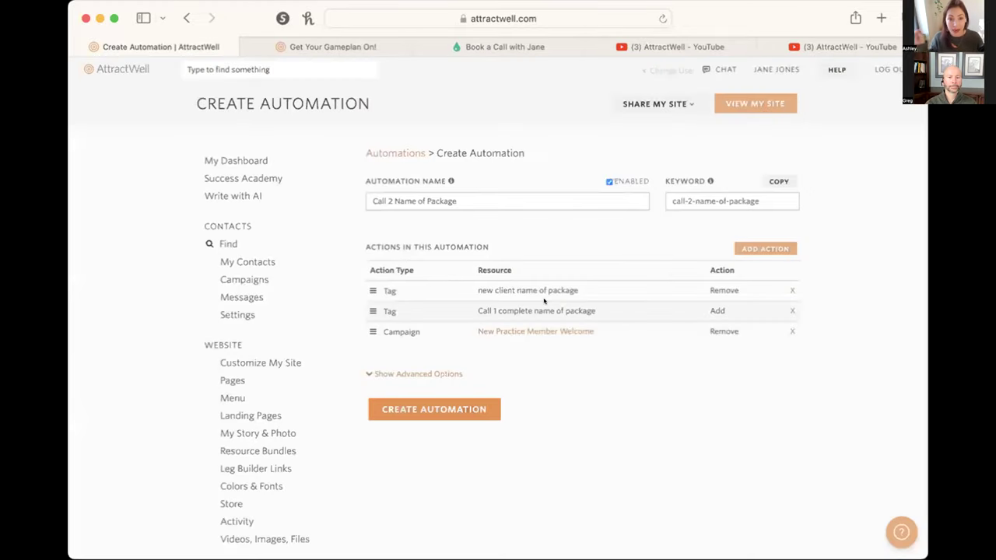
- Add an action giving the "Call 2 Invite to Book = name of program" campaign to contacts who haven't received it before, and create the automation
{"action": "left_click", "coordinate": [753, 247]}
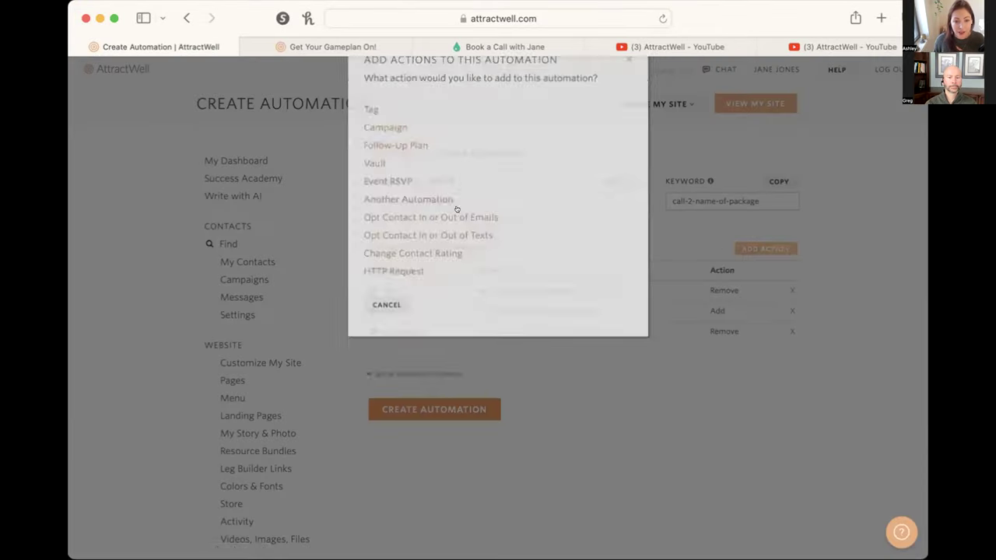
{"action": "left_click", "coordinate": [389, 162]}
{"action": "left_click", "coordinate": [422, 203]}
{"action": "type", "text": "name"}
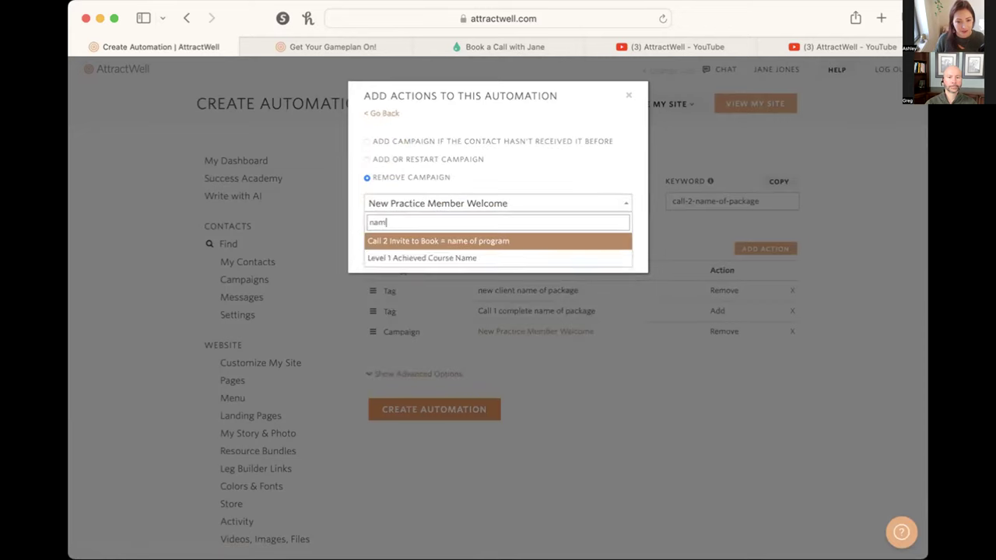
{"action": "left_click", "coordinate": [444, 240]}
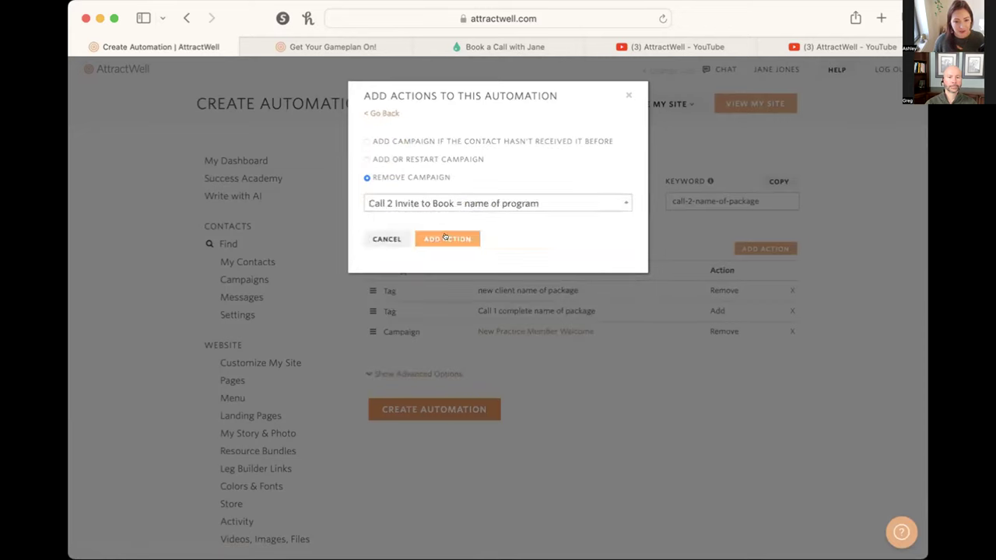
{"action": "left_click", "coordinate": [400, 142]}
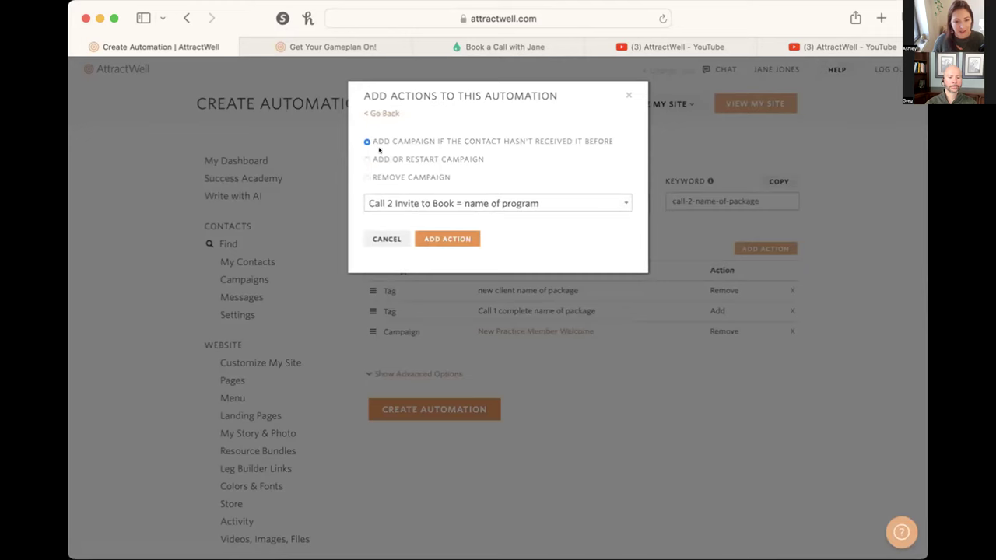
{"action": "left_click", "coordinate": [471, 241]}
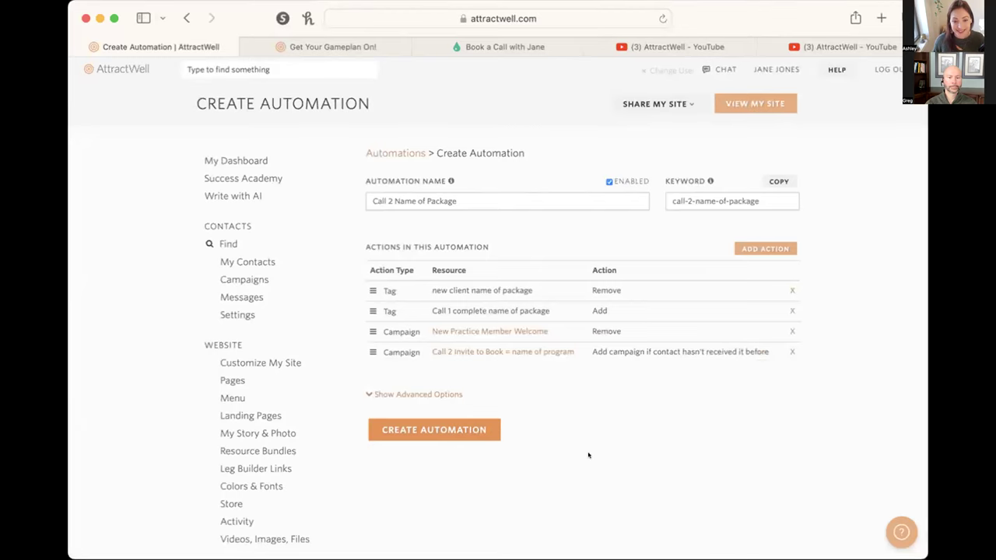
{"action": "left_click", "coordinate": [437, 430]}
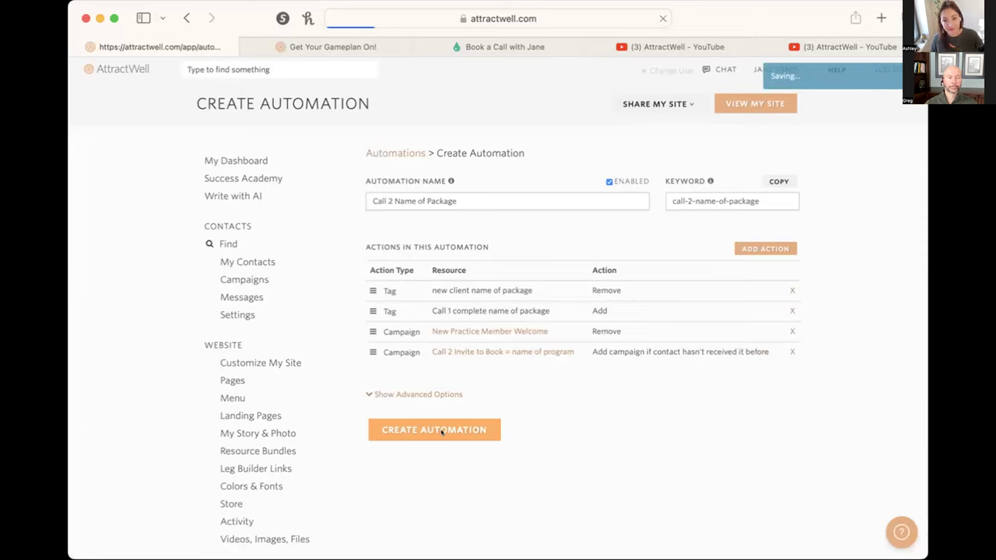
- Go to the dashboard and open the record of a client from the system activity
{"action": "left_click", "coordinate": [231, 161]}
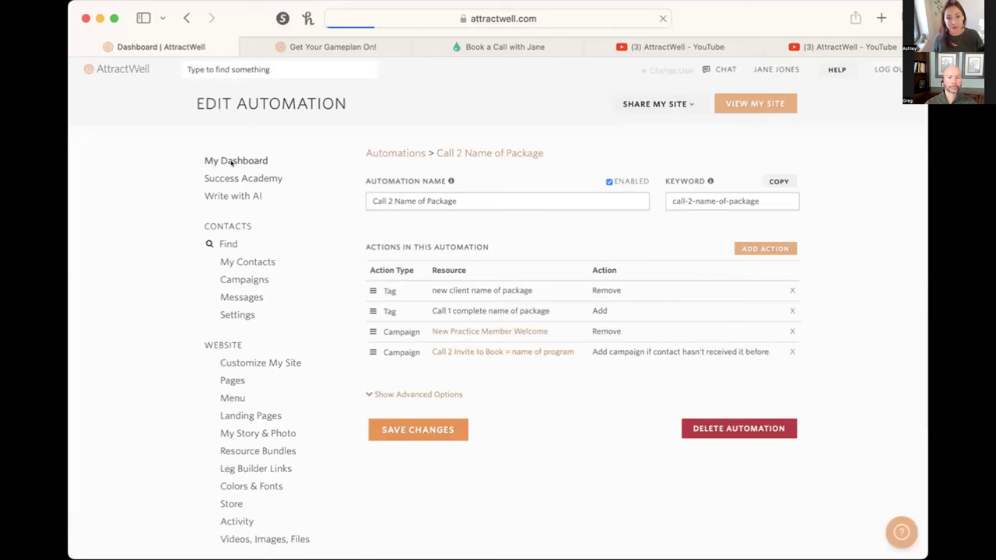
{"action": "scroll", "coordinate": [554, 354], "scroll_direction": "down", "scroll_amount": 5}
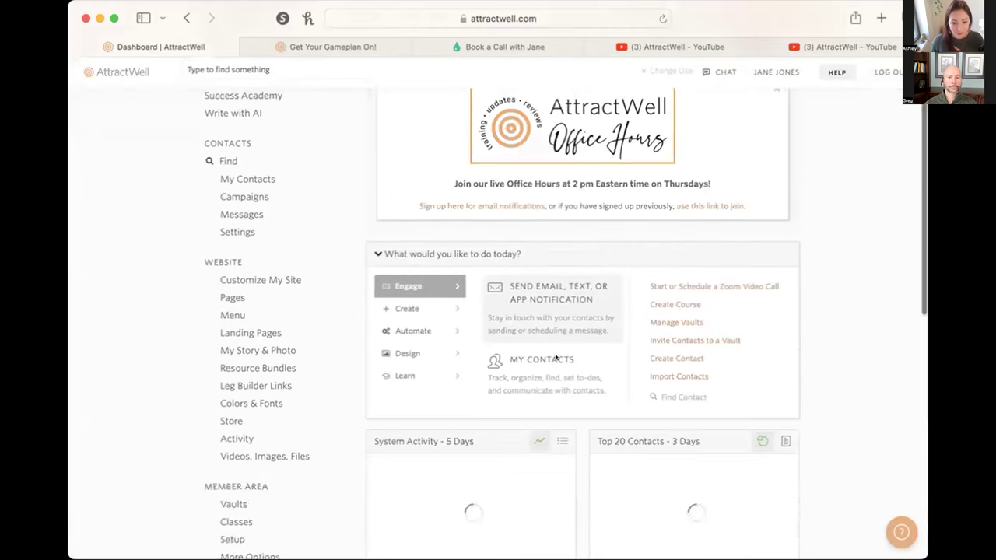
{"action": "scroll", "coordinate": [435, 495], "scroll_direction": "up", "scroll_amount": 1}
{"action": "left_click", "coordinate": [435, 494]}
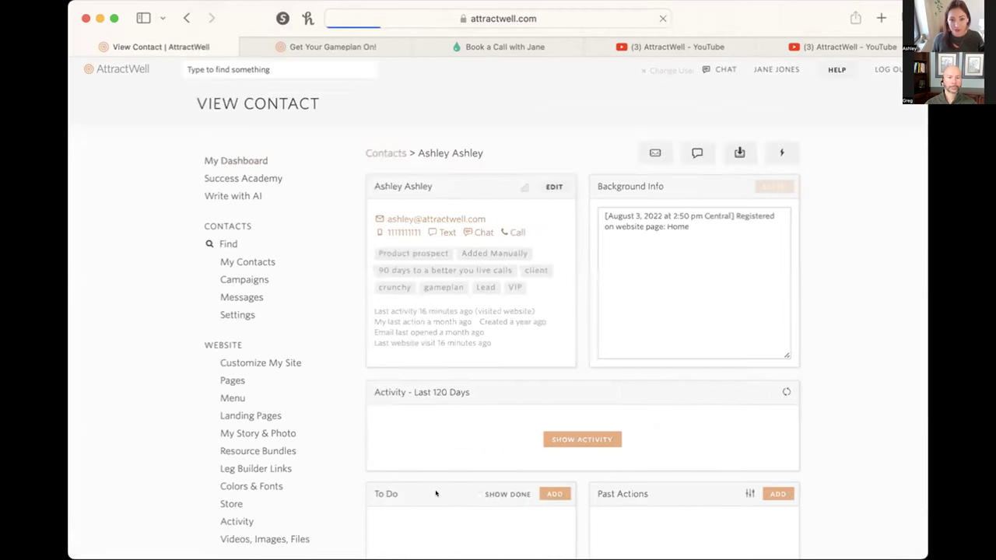
- Start a past action of type Call for the contact, dated Nov 2, 2023 12:00 PM Eastern
{"action": "scroll", "coordinate": [440, 479], "scroll_direction": "down", "scroll_amount": 4}
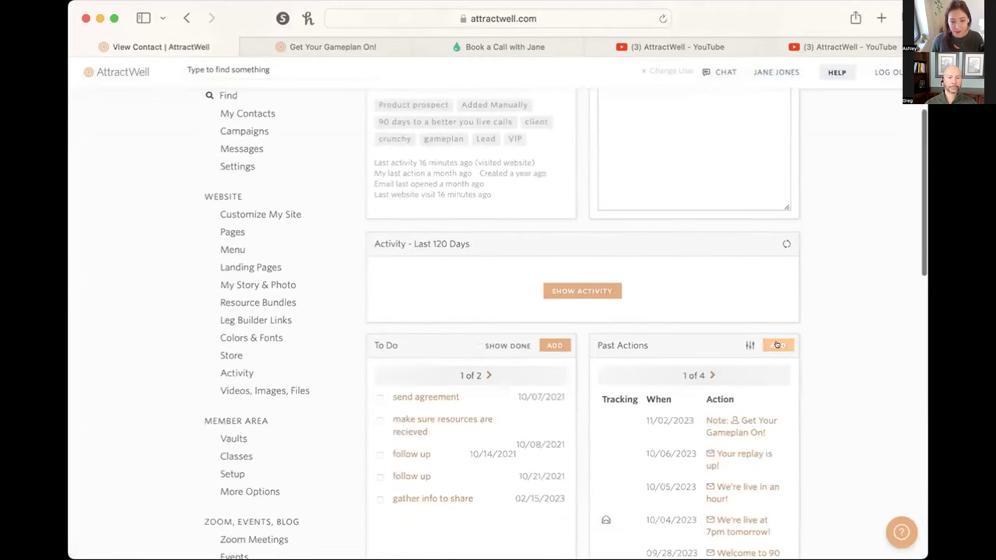
{"action": "left_click", "coordinate": [778, 345]}
{"action": "left_click", "coordinate": [390, 134]}
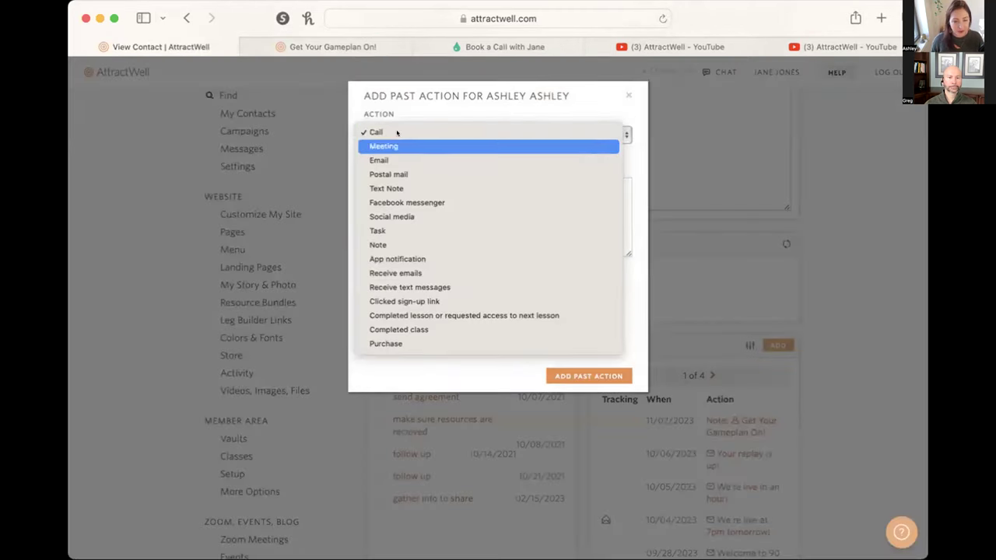
{"action": "left_click", "coordinate": [420, 111]}
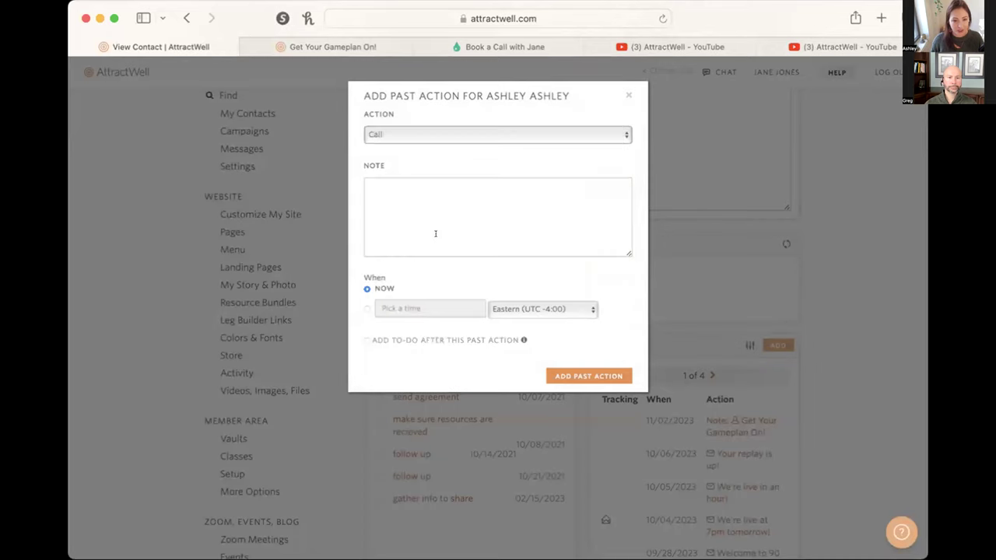
{"action": "left_click", "coordinate": [434, 308]}
{"action": "left_click", "coordinate": [366, 309]}
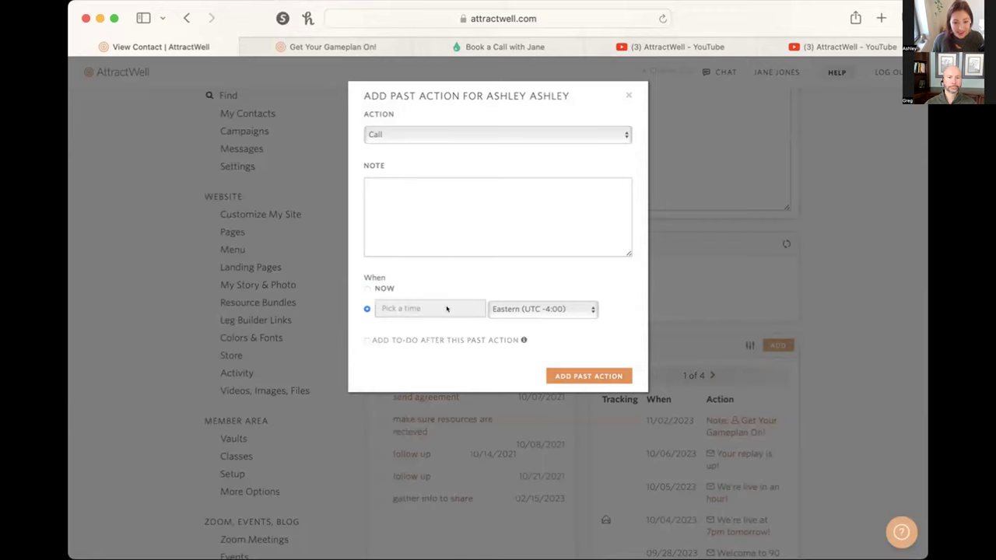
{"action": "left_click", "coordinate": [446, 309]}
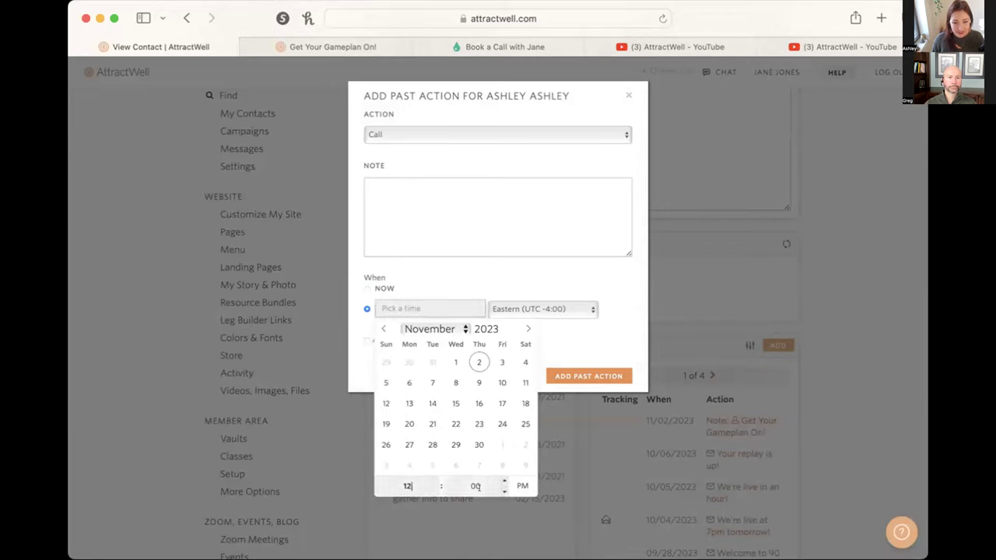
{"action": "left_click", "coordinate": [468, 174]}
- Enter the call note "talked about....." and save the past action
{"action": "left_click", "coordinate": [499, 207]}
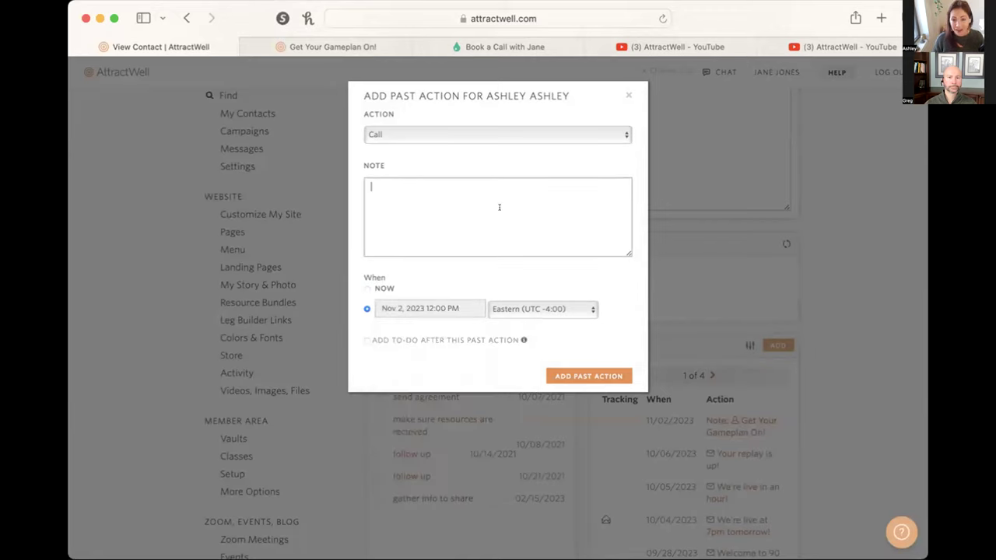
{"action": "type", "text": "talked a"}
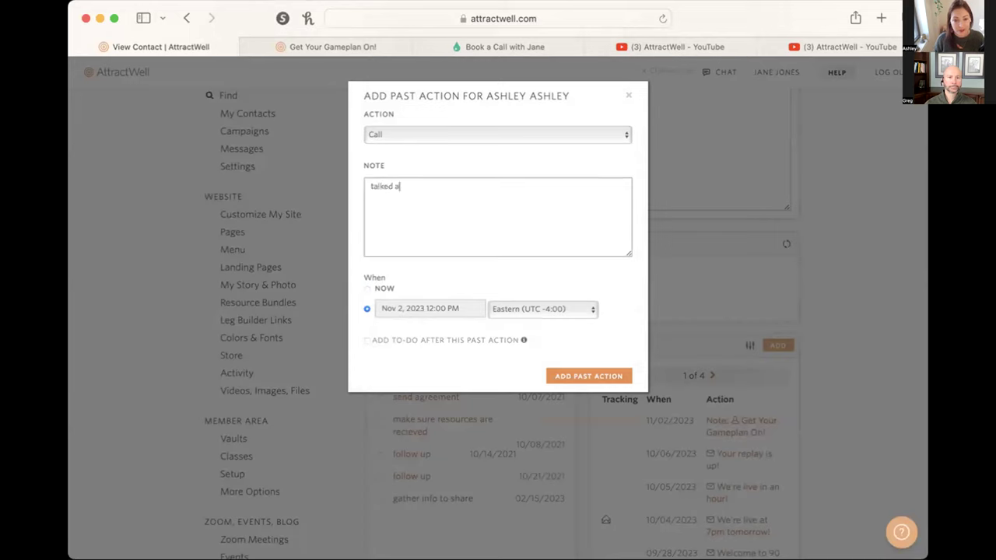
{"action": "type", "text": "bout....."}
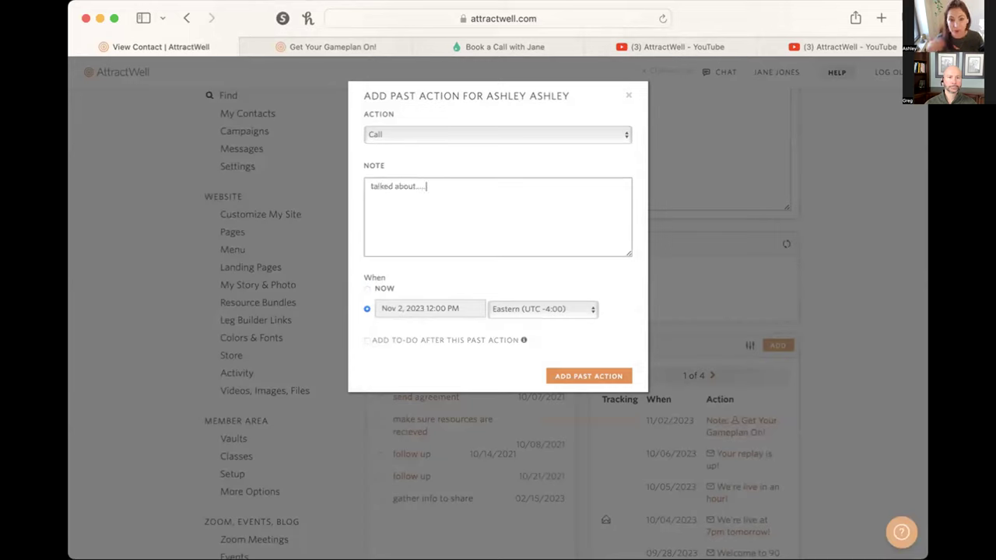
{"action": "left_click", "coordinate": [574, 377]}
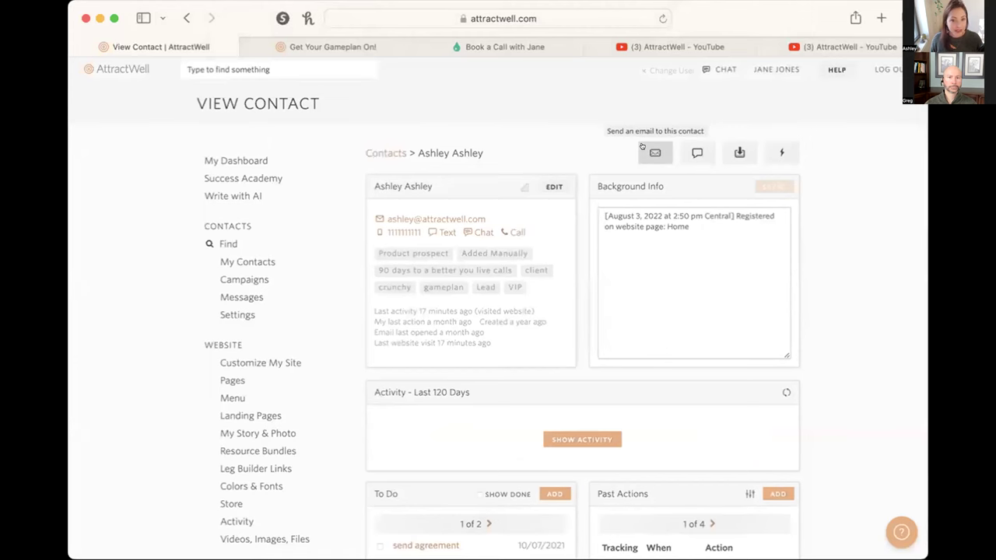
{"action": "left_click", "coordinate": [653, 152]}
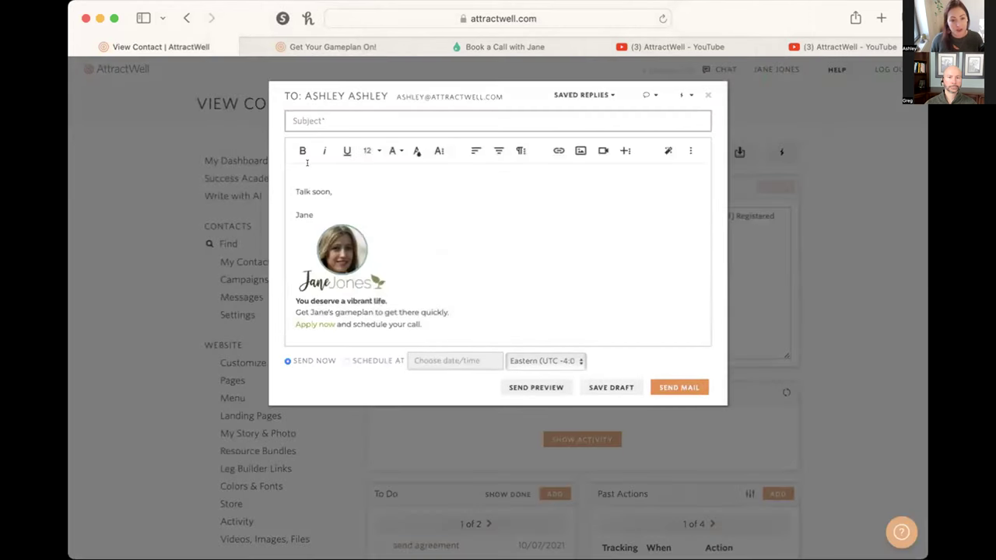
{"action": "left_click", "coordinate": [307, 162]}
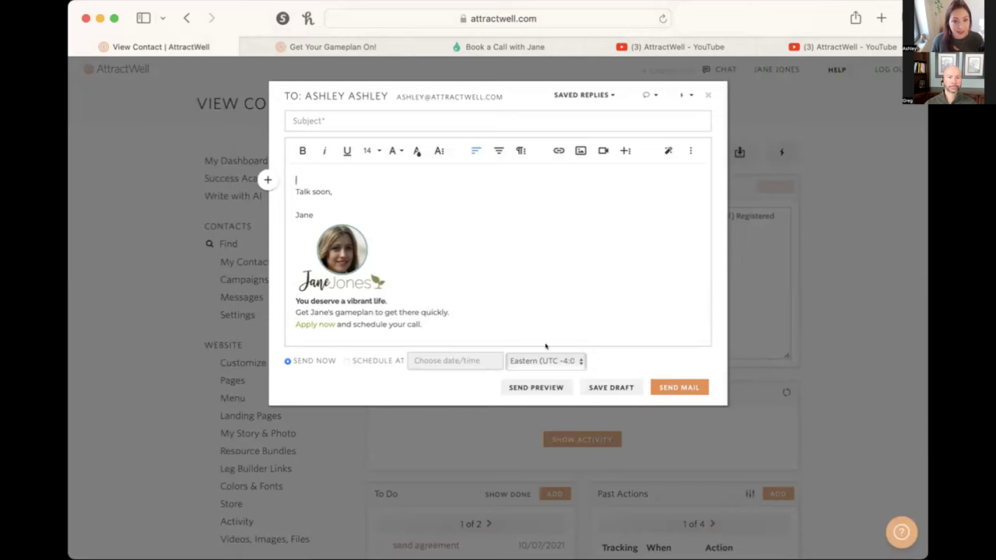
{"action": "left_click", "coordinate": [706, 93]}
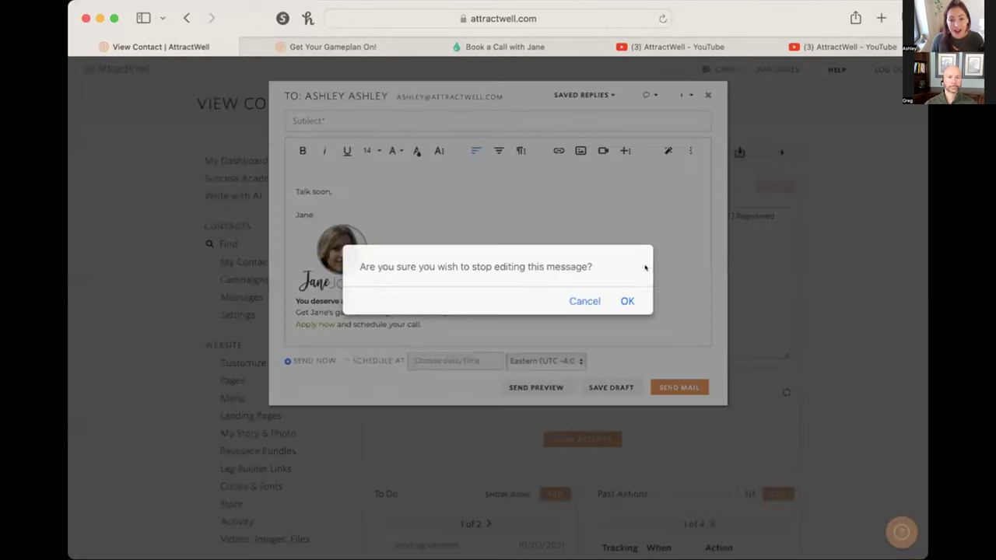
{"action": "left_click", "coordinate": [627, 300]}
- Run the "Call 2 Name of Package" automation on the contact and check the contact's tags and past actions
{"action": "left_click", "coordinate": [781, 152]}
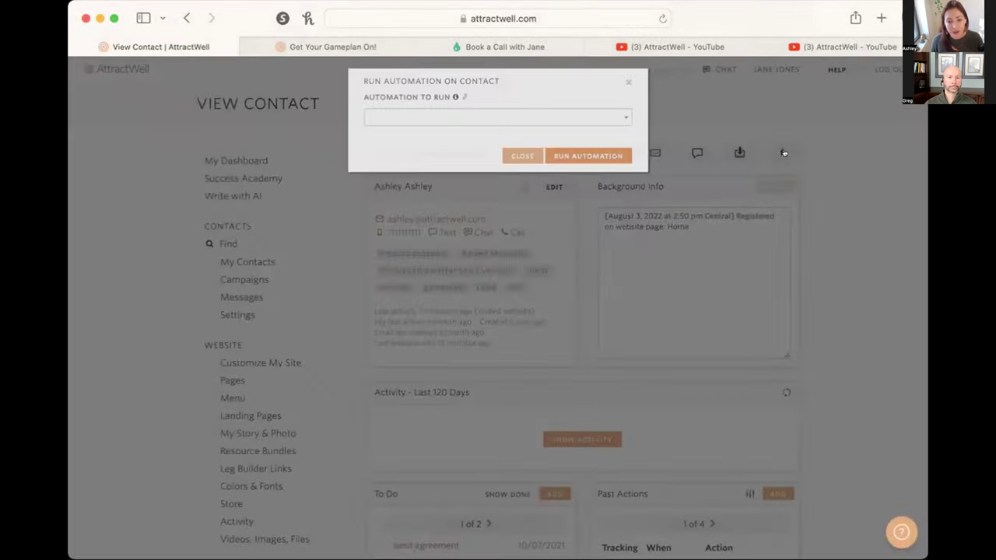
{"action": "left_click", "coordinate": [425, 130]}
{"action": "type", "text": "wee"}
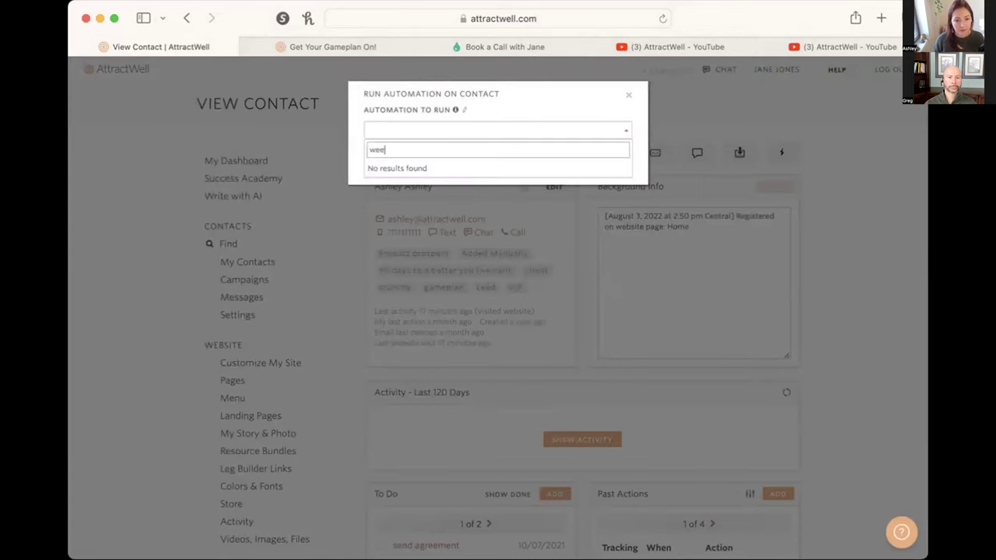
{"action": "key", "text": "BackSpace"}
{"action": "key", "text": "BackSpace"}
{"action": "key", "text": "BackSpace"}
{"action": "left_click", "coordinate": [550, 169]}
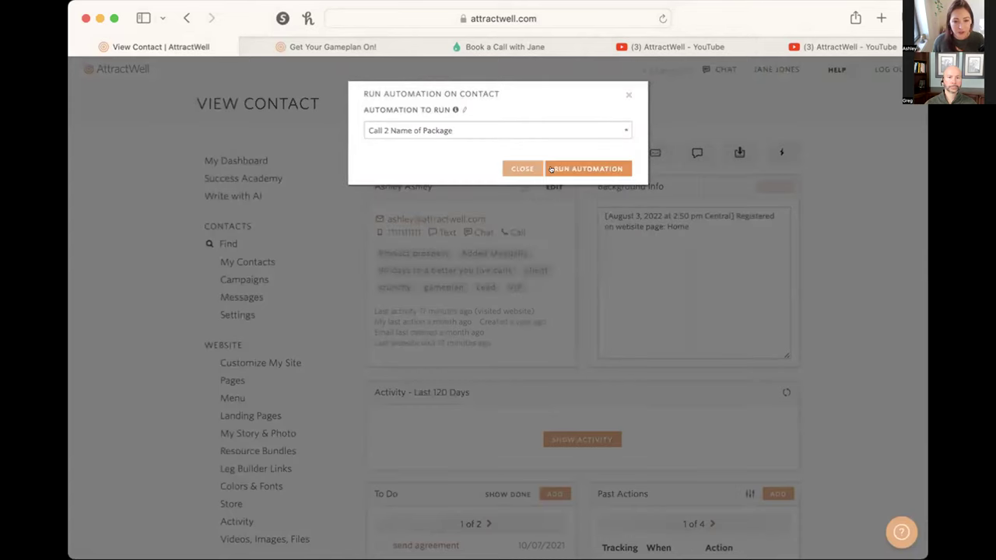
{"action": "left_click", "coordinate": [554, 168]}
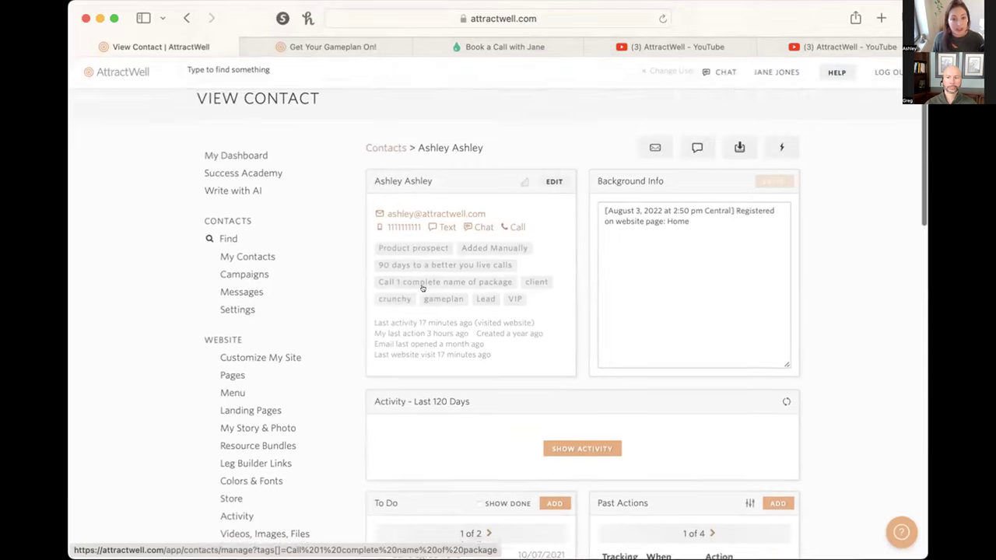
{"action": "scroll", "coordinate": [422, 288], "scroll_direction": "down", "scroll_amount": 5}
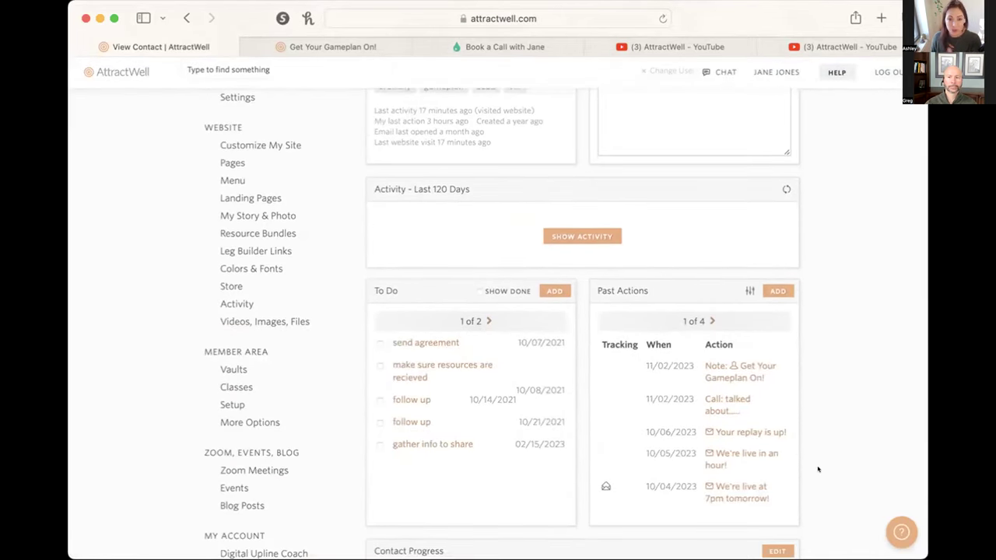
{"action": "scroll", "coordinate": [817, 469], "scroll_direction": "up", "scroll_amount": 4}
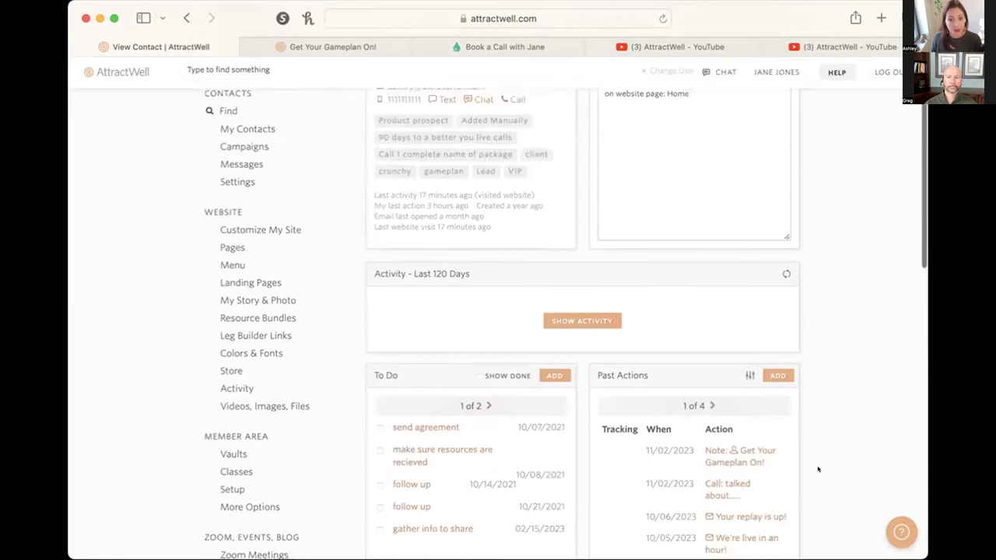